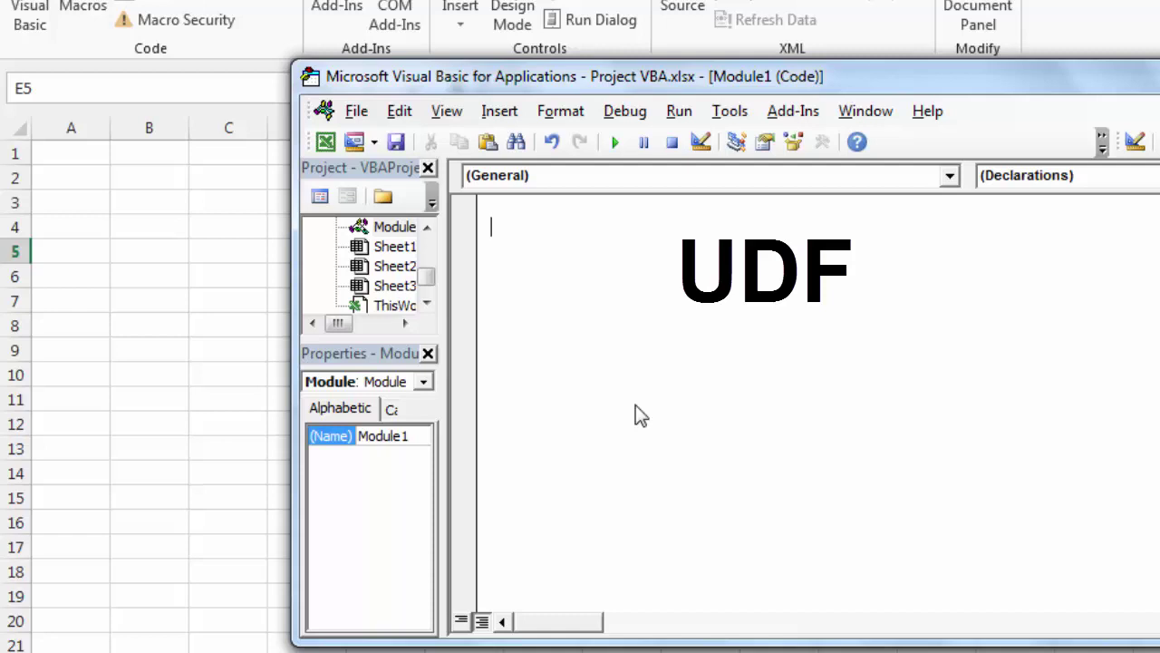
click(212, 269)
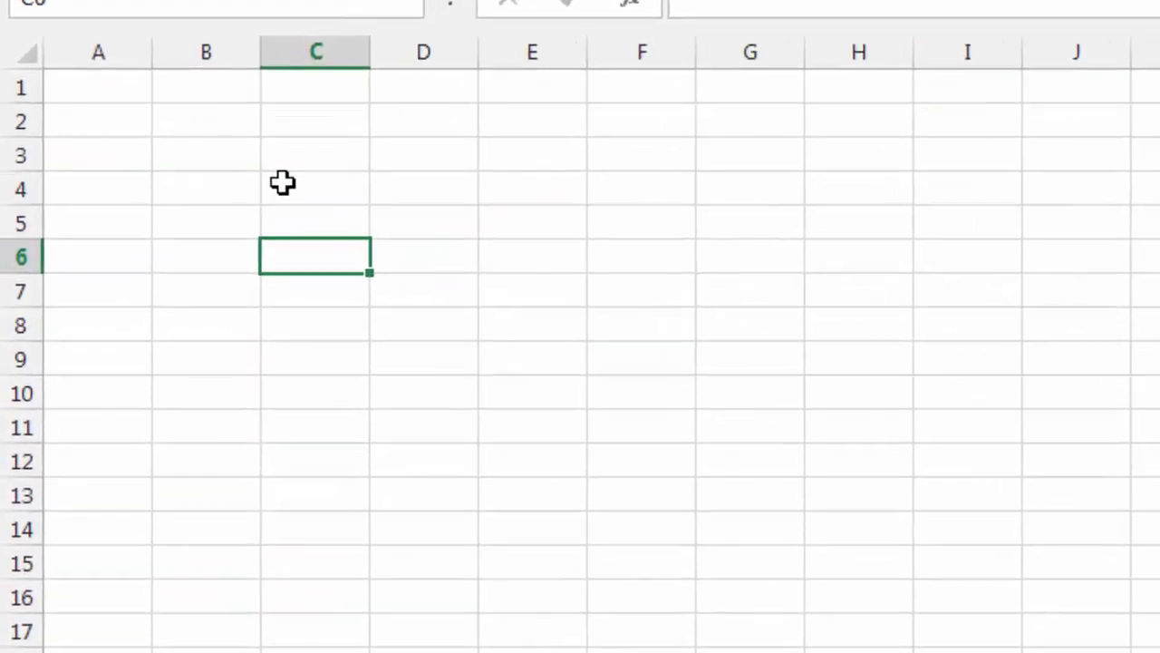
text(=)
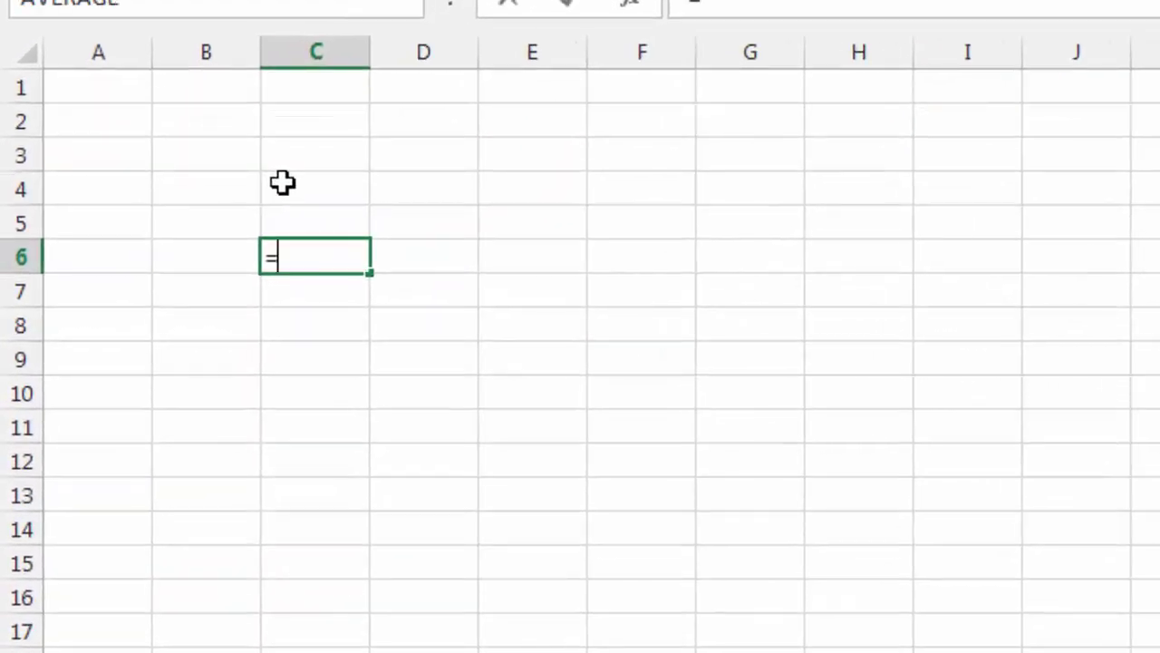
text(su)
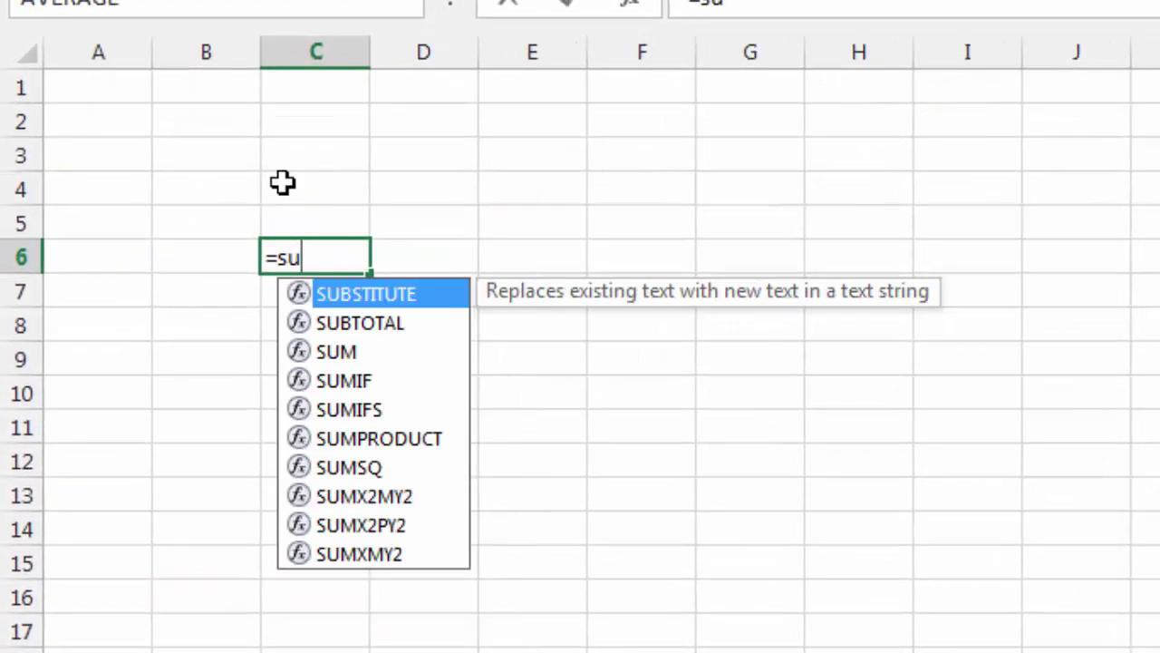
text(m()
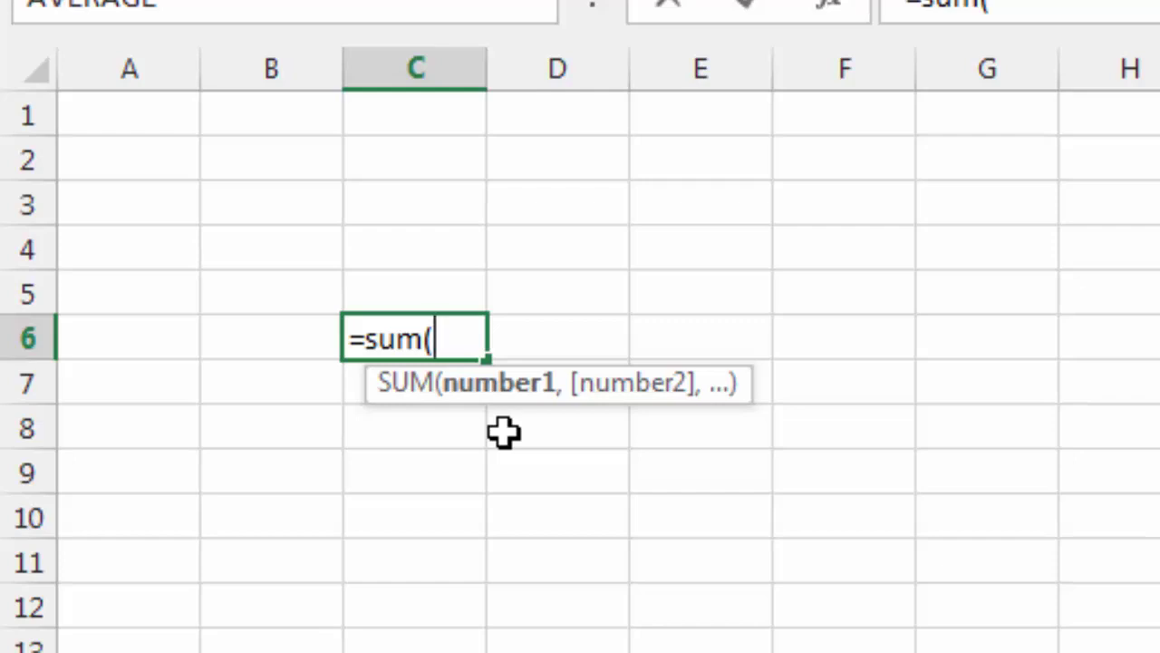
key(Escape)
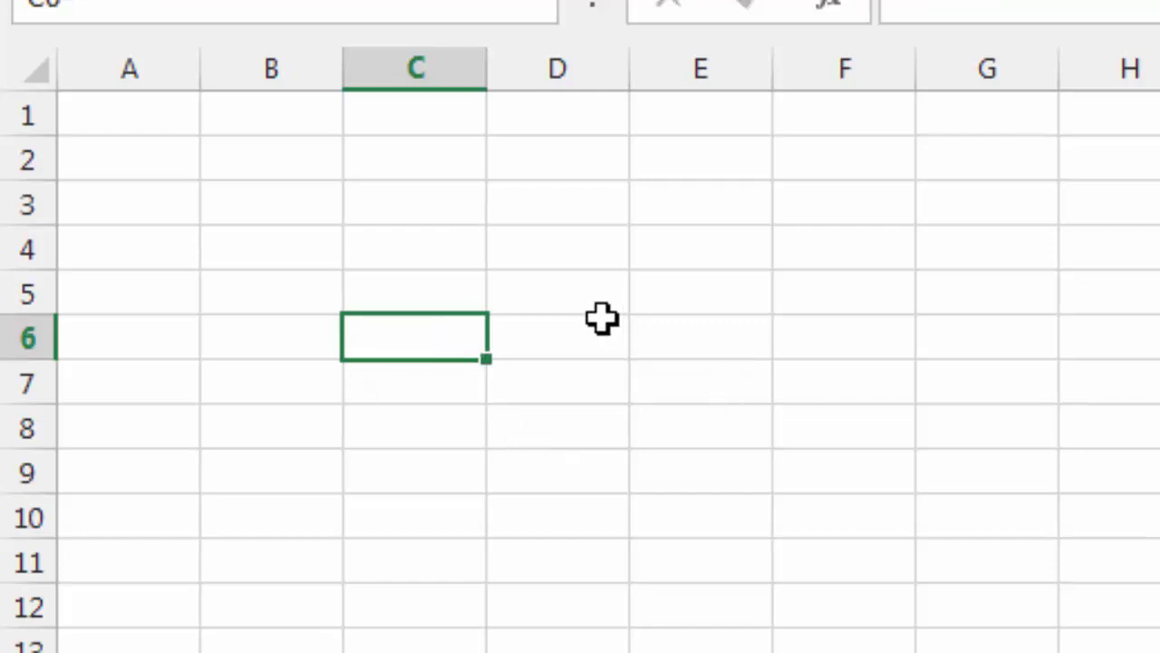
click(603, 317)
text(=t)
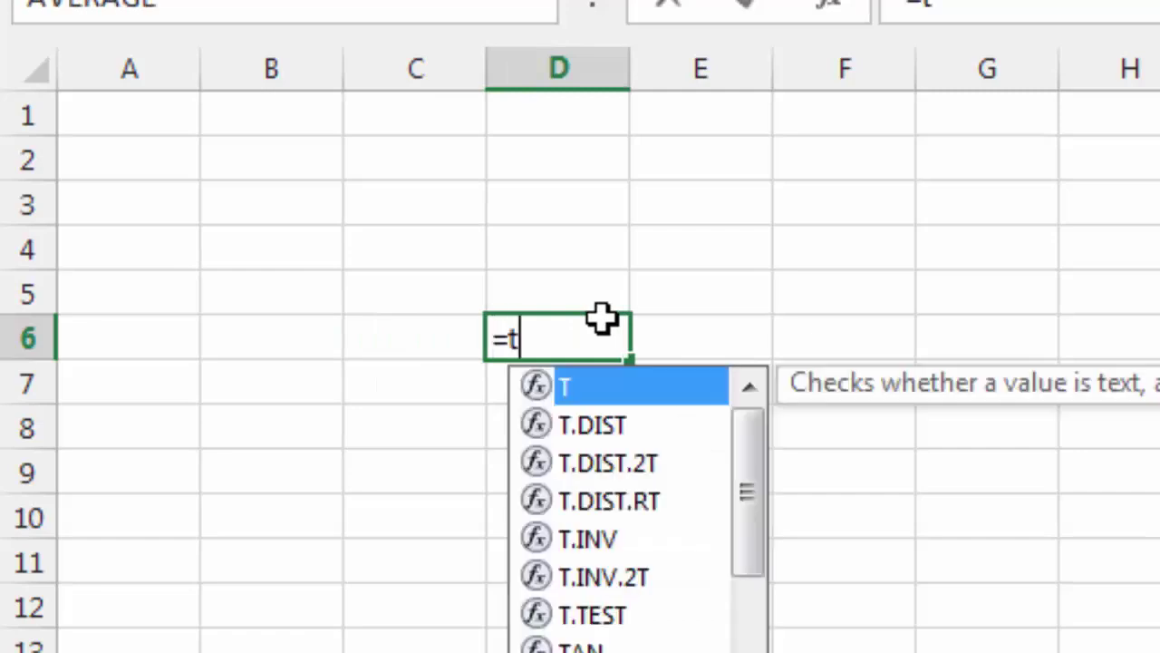
text(oday())
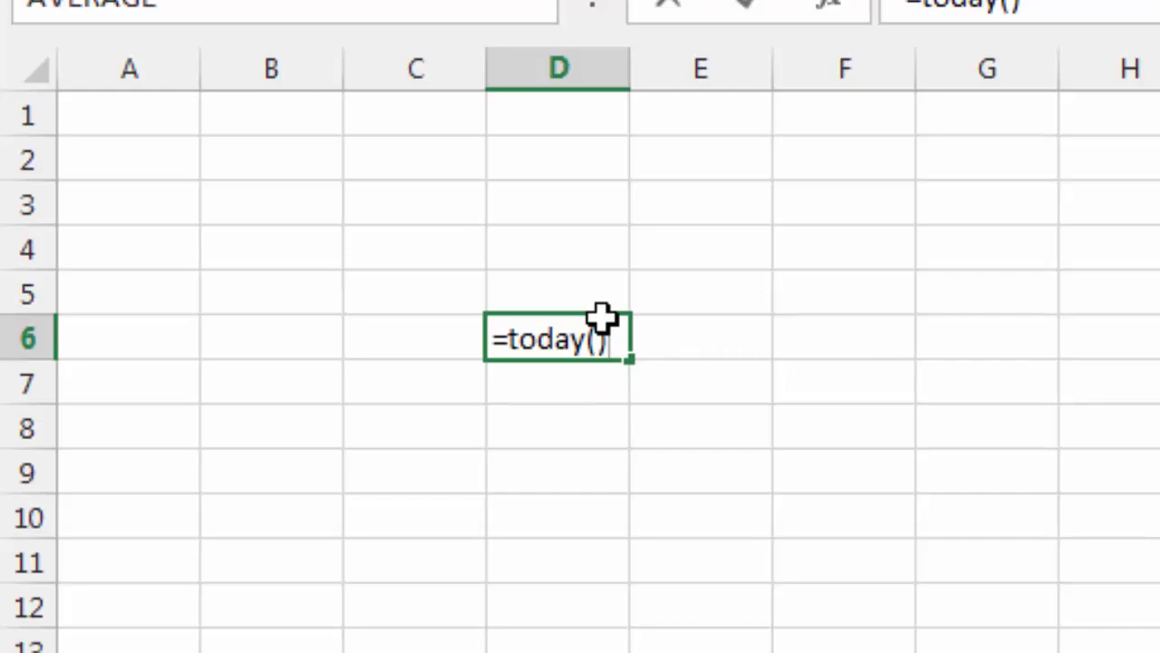
key(Return)
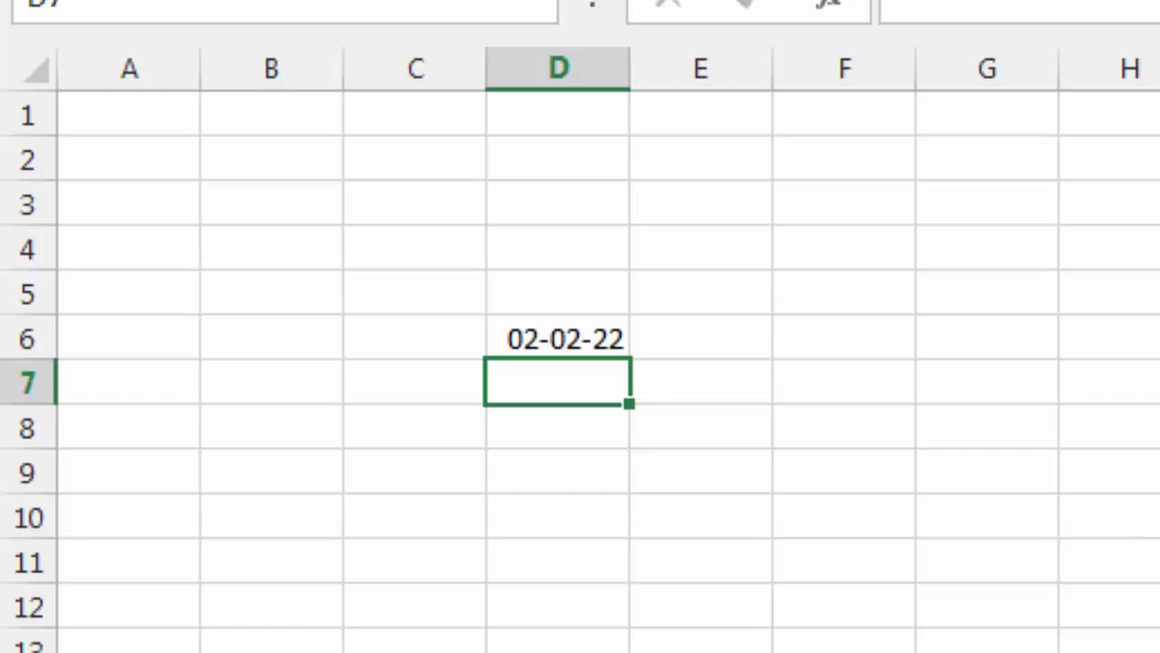
text(=)
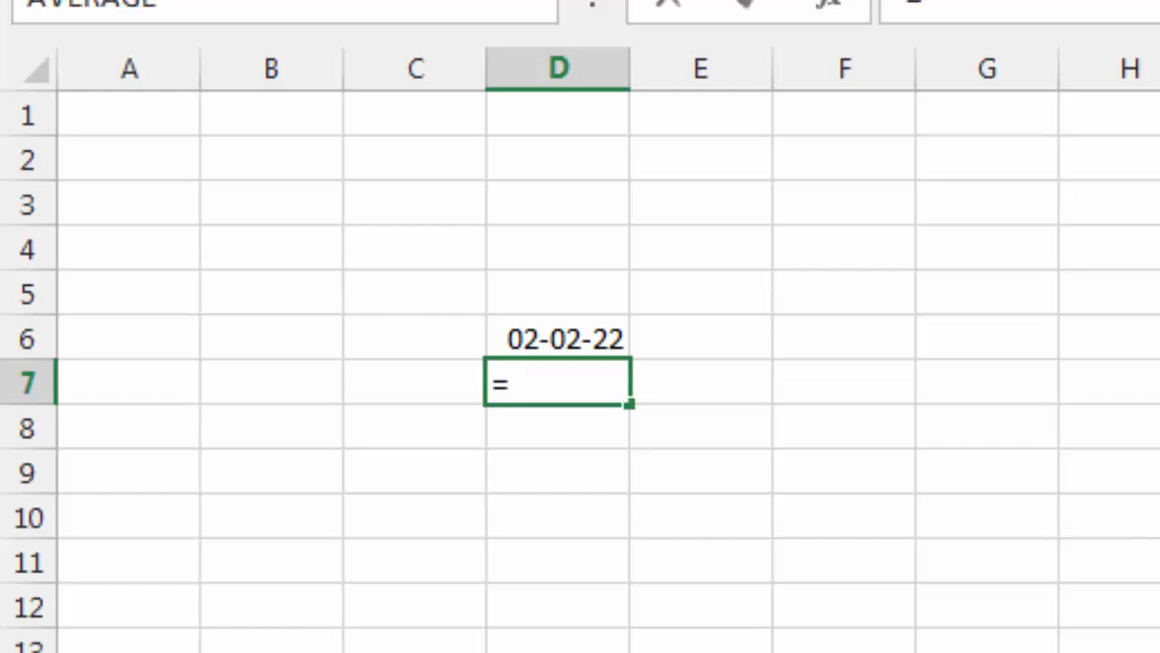
text(row)
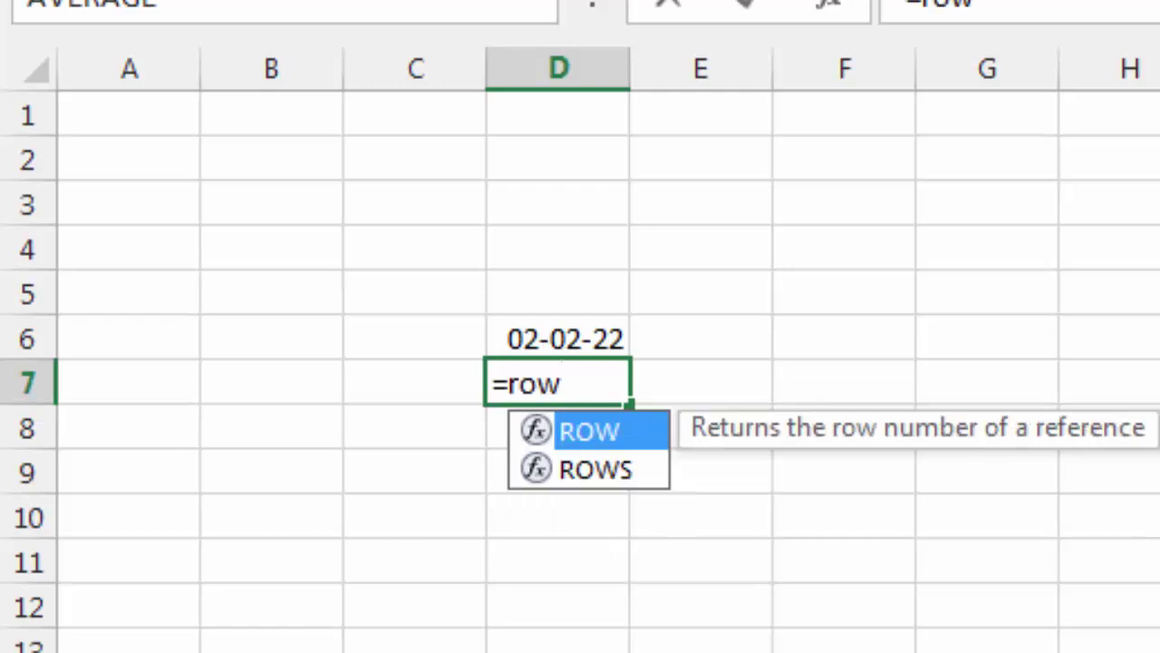
text(()
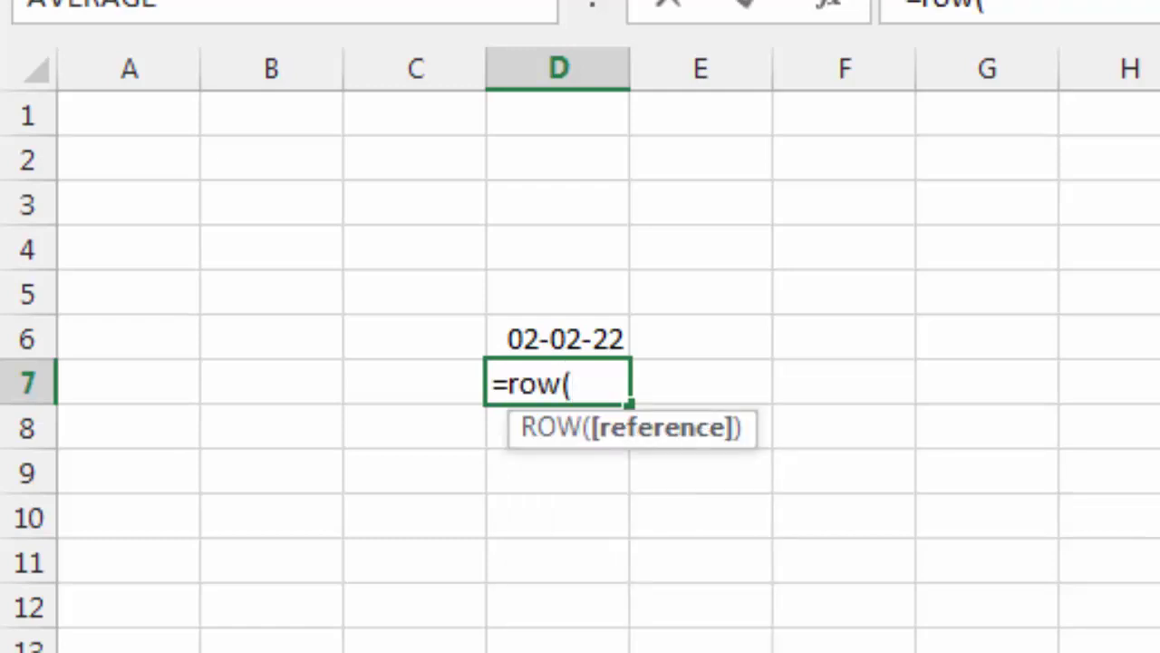
text())
key(Return)
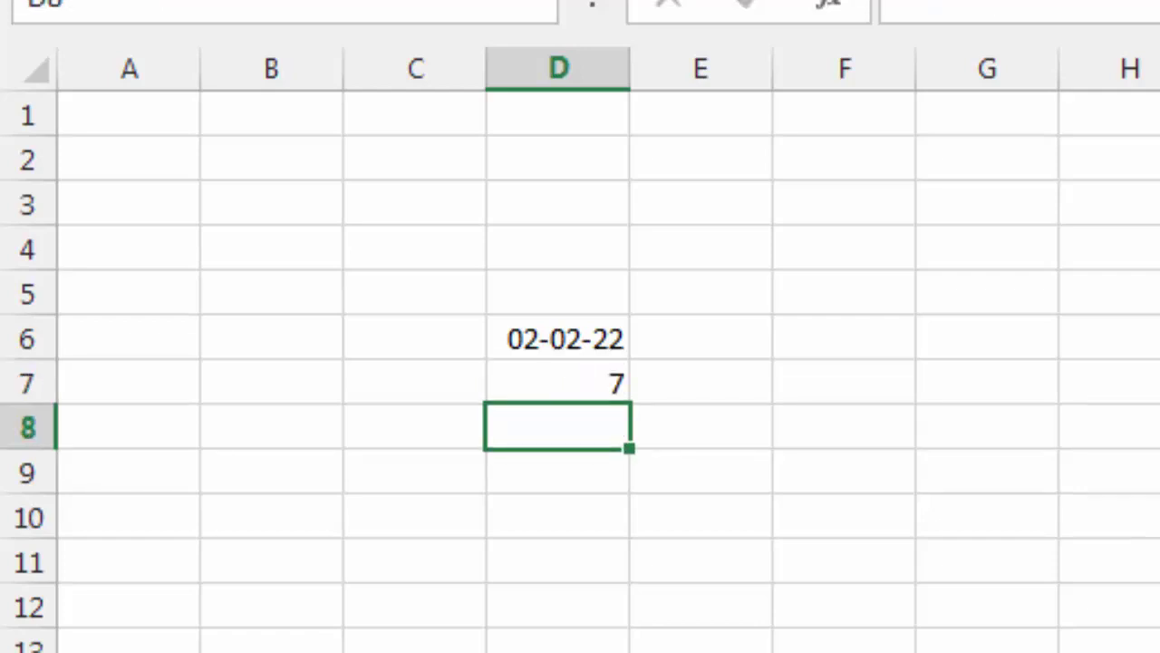
click(508, 382)
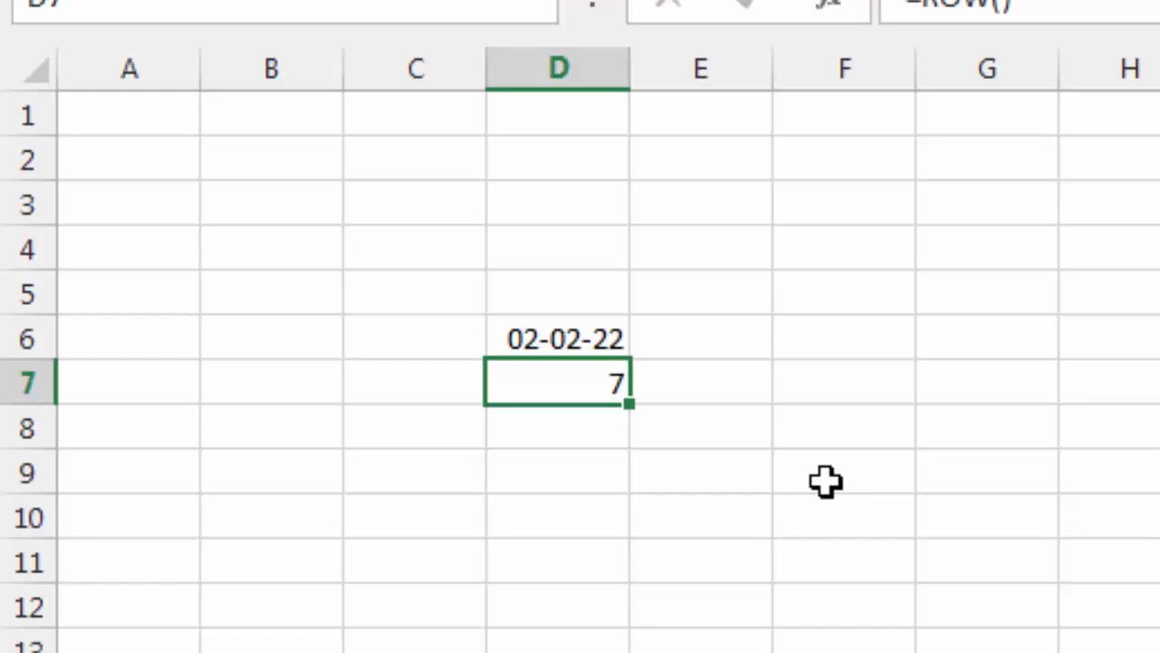
key(Up)
key(shift+Down)
key(Delete)
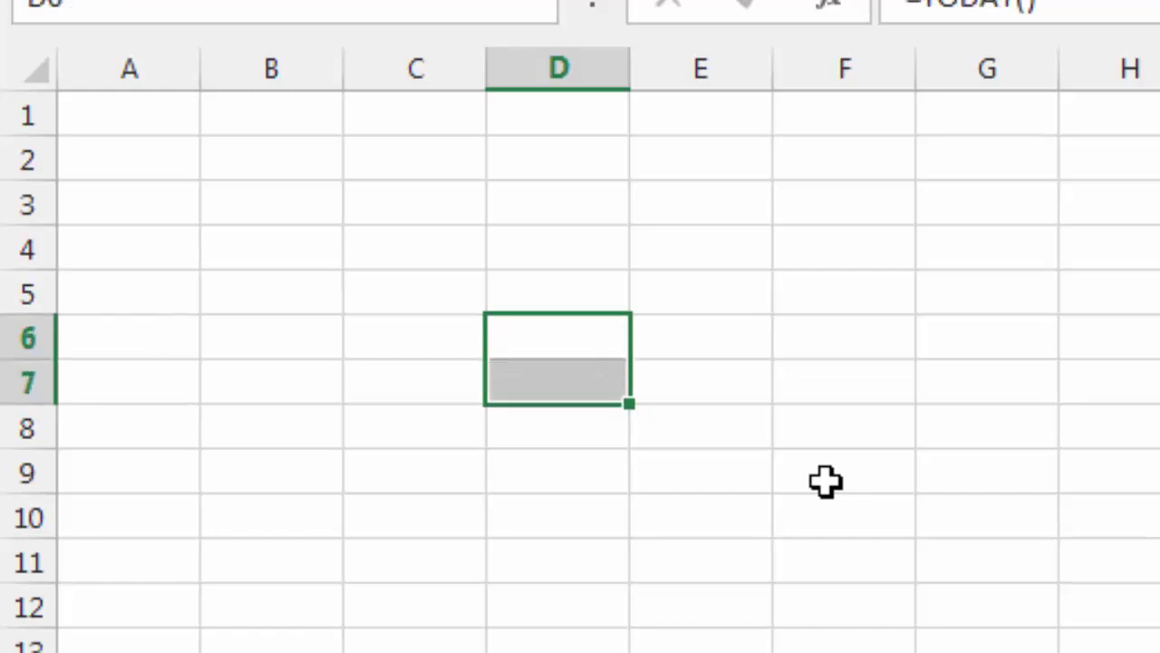
click(826, 481)
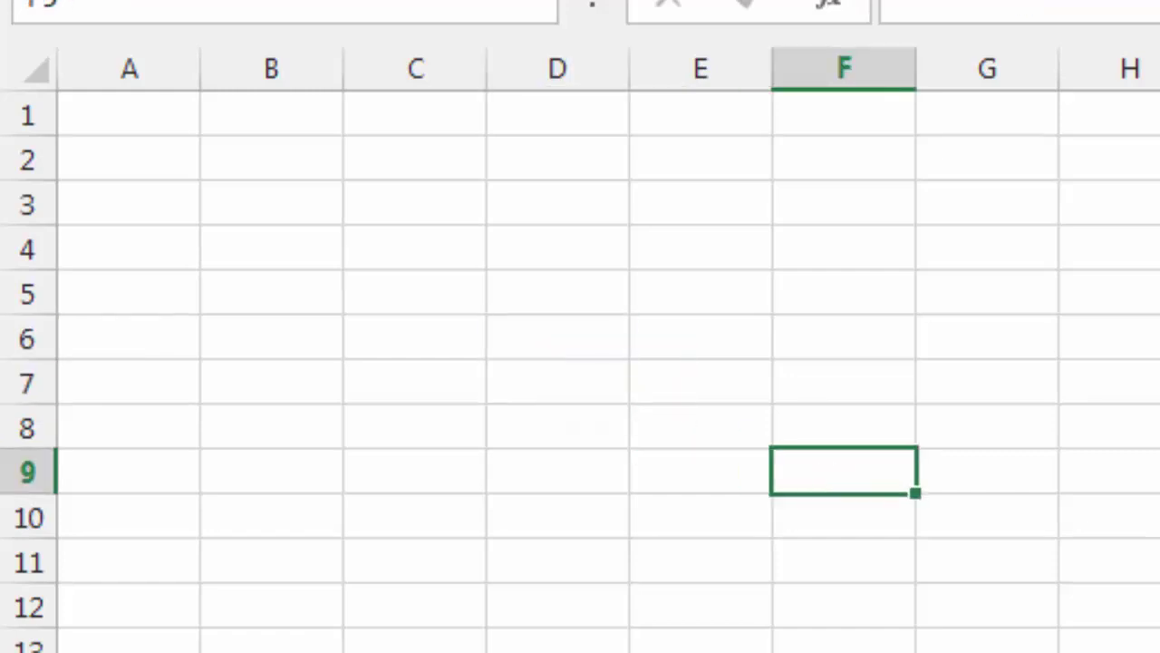
Type Function manoj() in Module1 to create its End Function skeleton, then return to the sheet.
key(alt+F11)
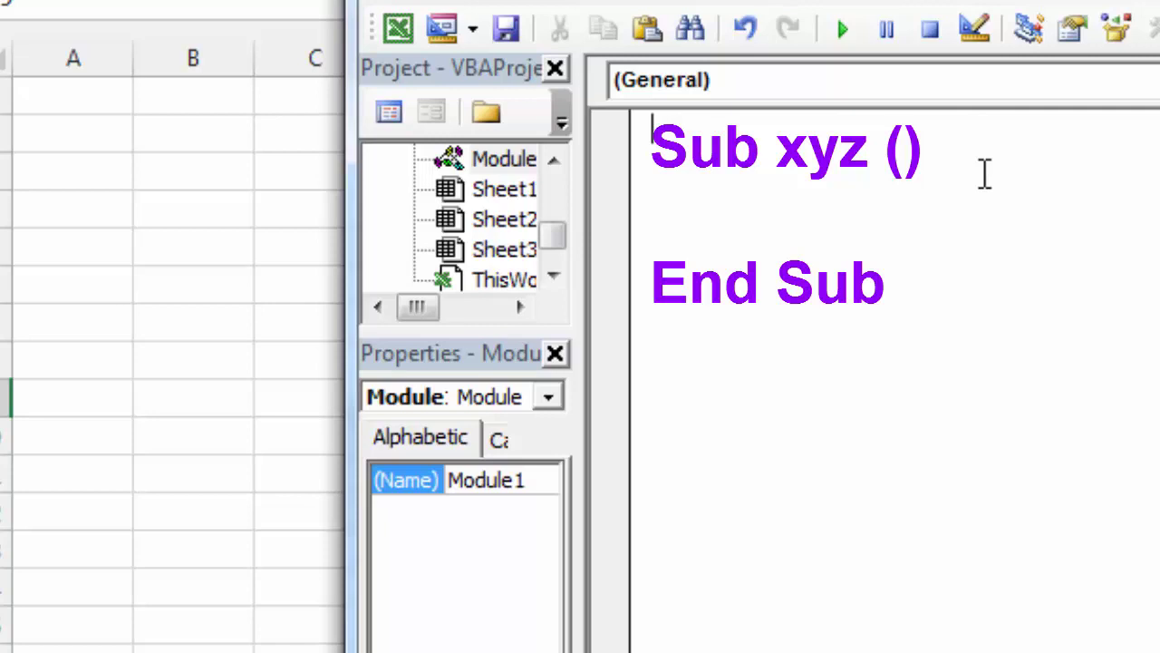
text(function)
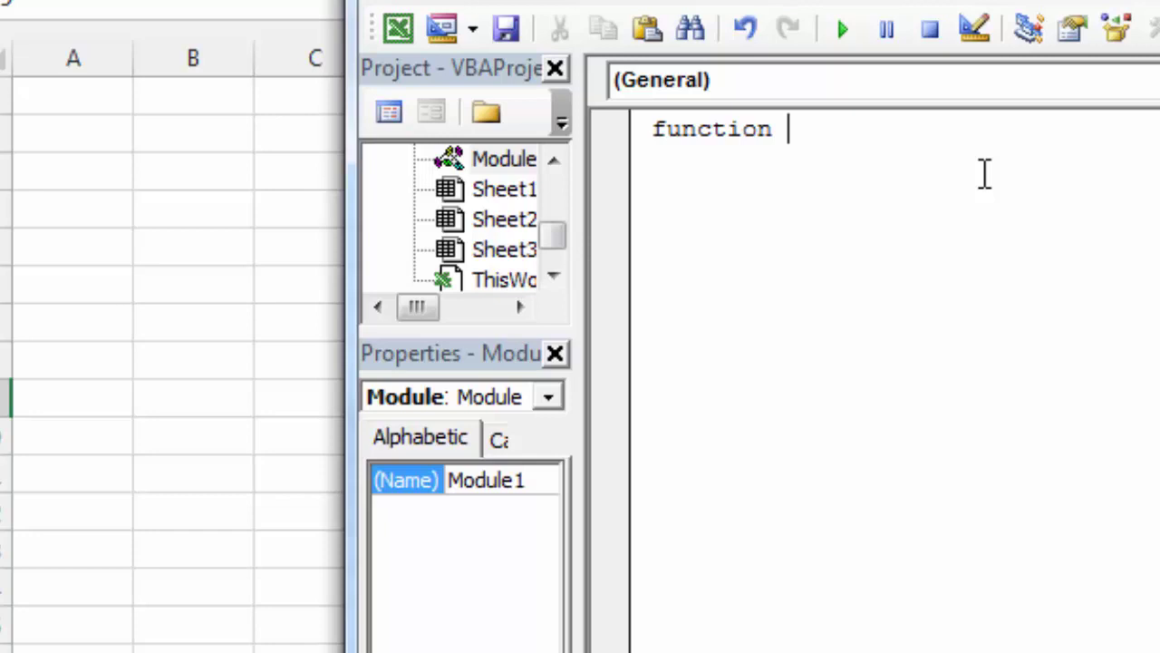
text(manoj())
key(Return)
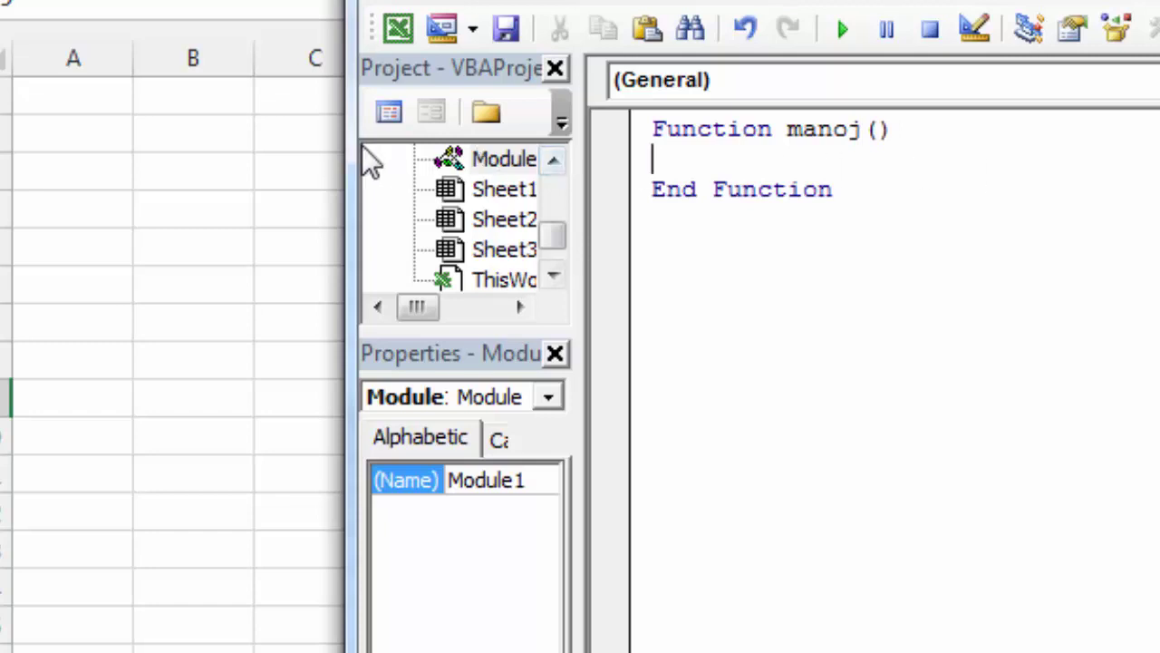
key(alt+F11)
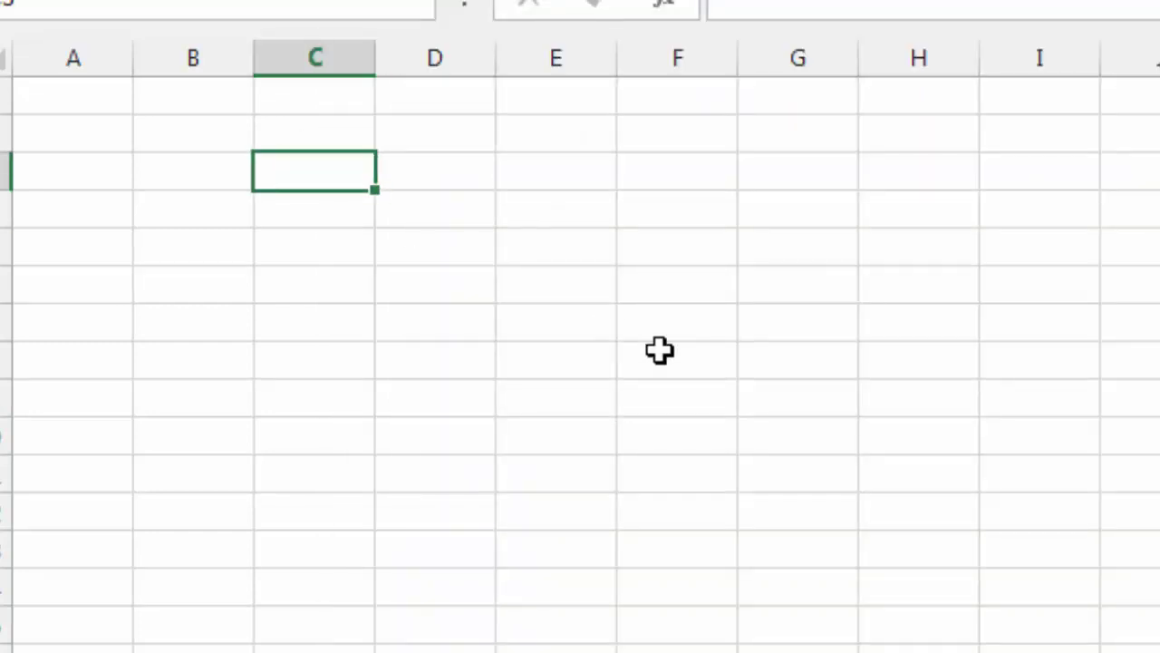
text(=manoj)
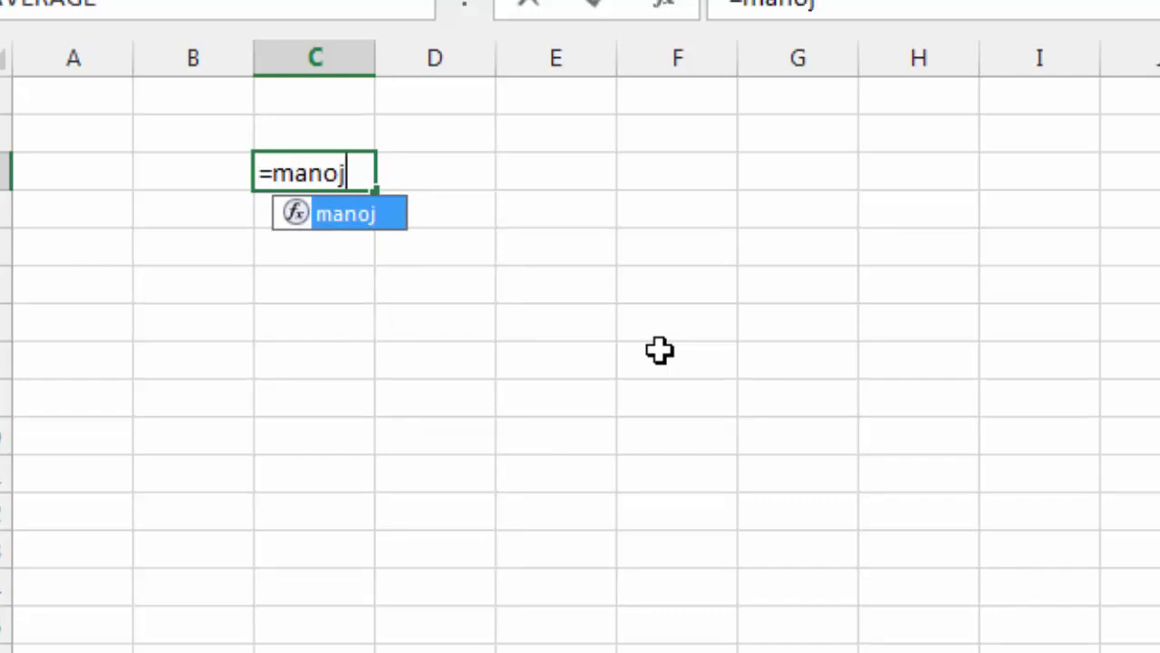
text(()
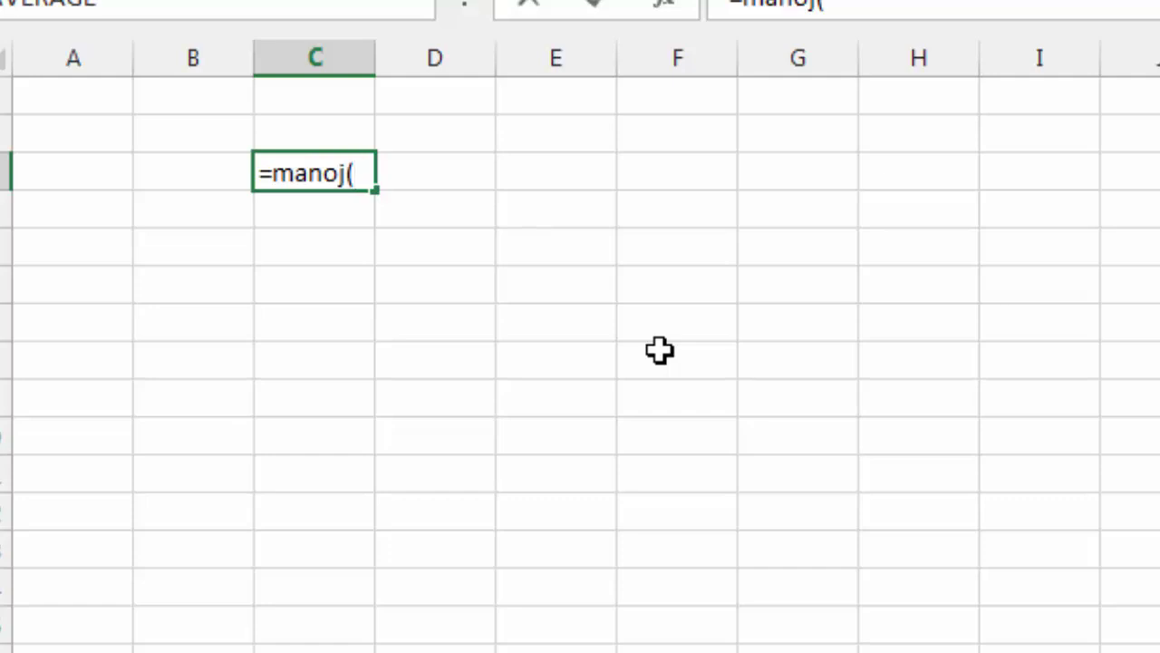
text())
key(Return)
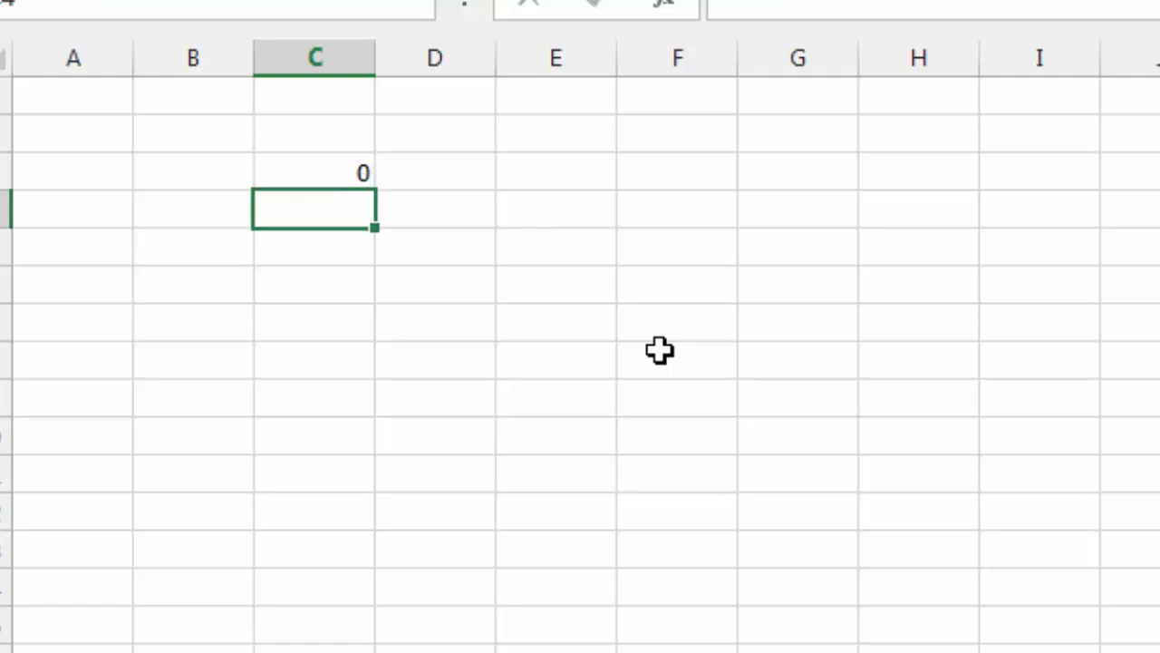
key(Up)
key(Delete)
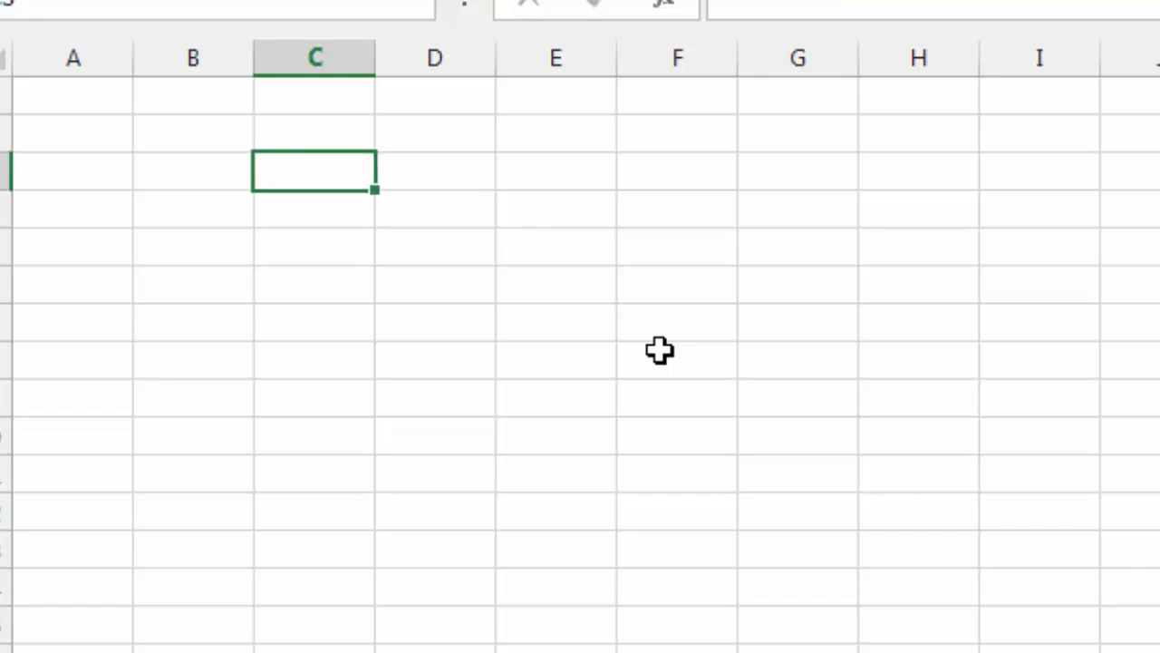
Enter the sample value 5 in cell B3, then switch back to the manoj() code.
key(alt+F11)
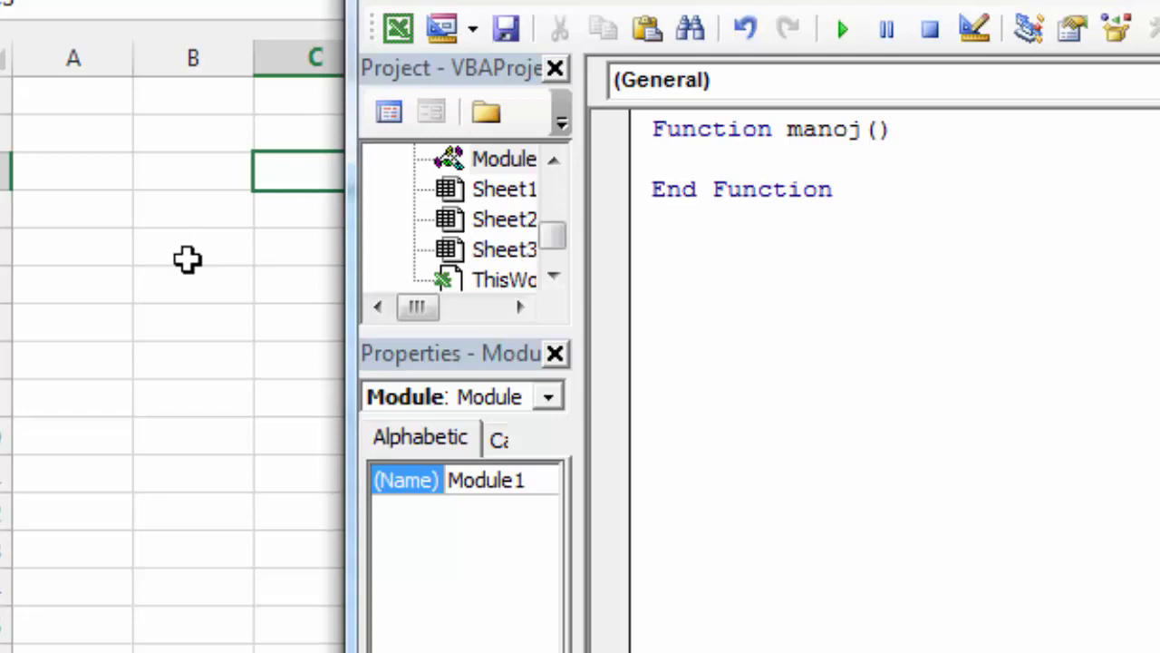
click(177, 181)
text(5)
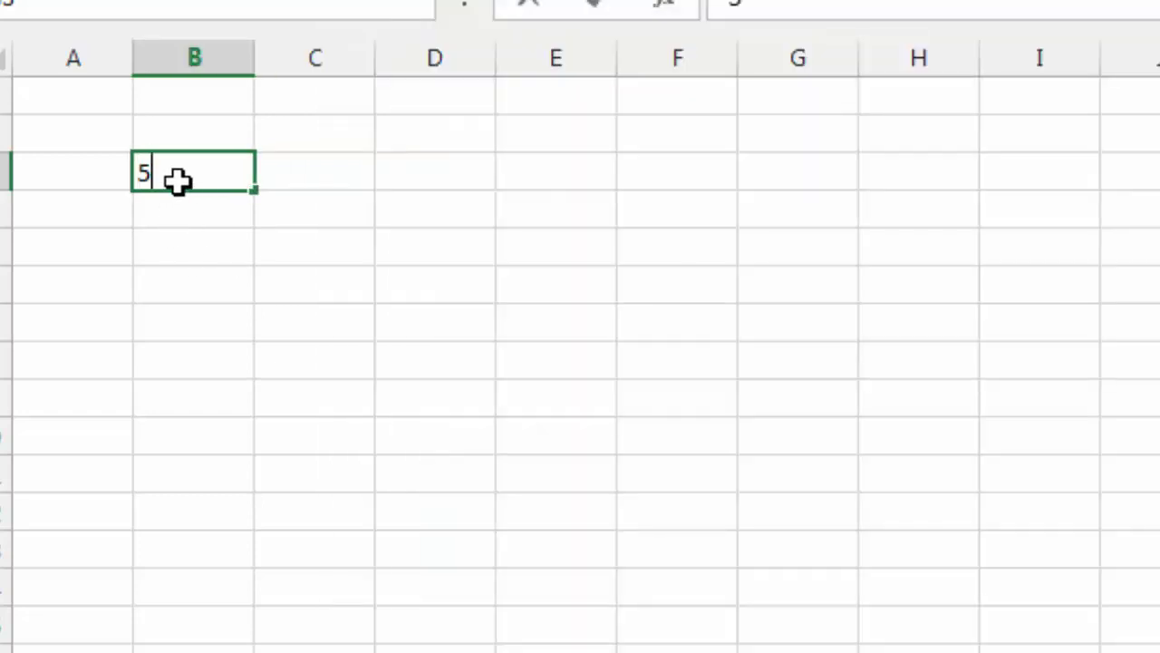
key(Tab)
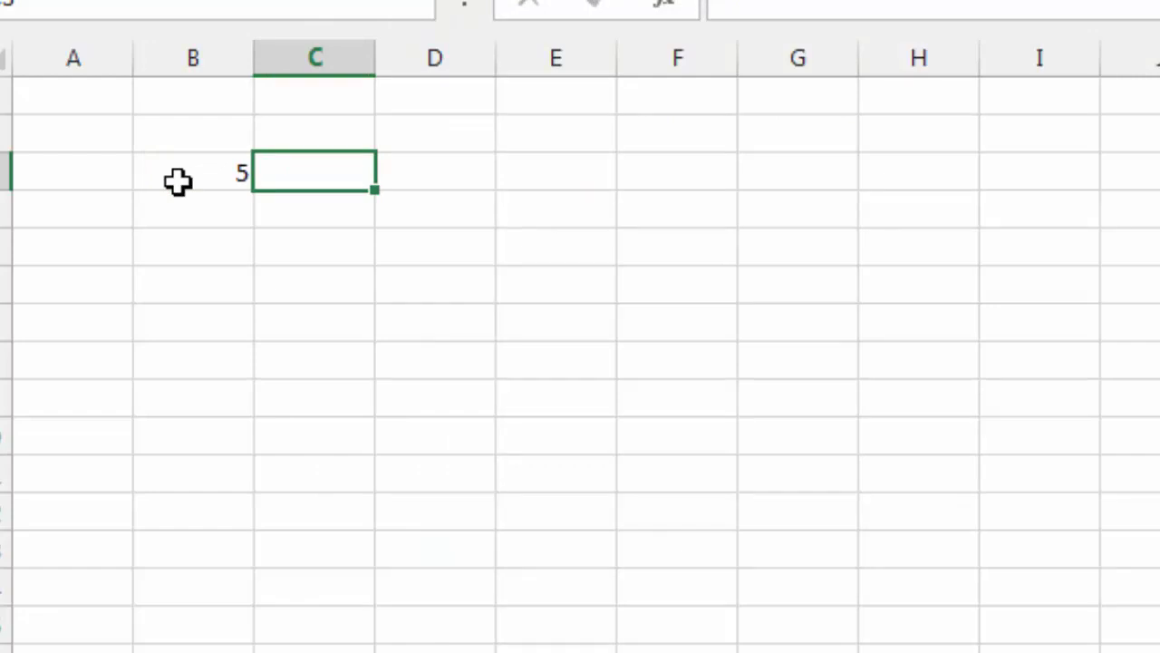
key(alt+F11)
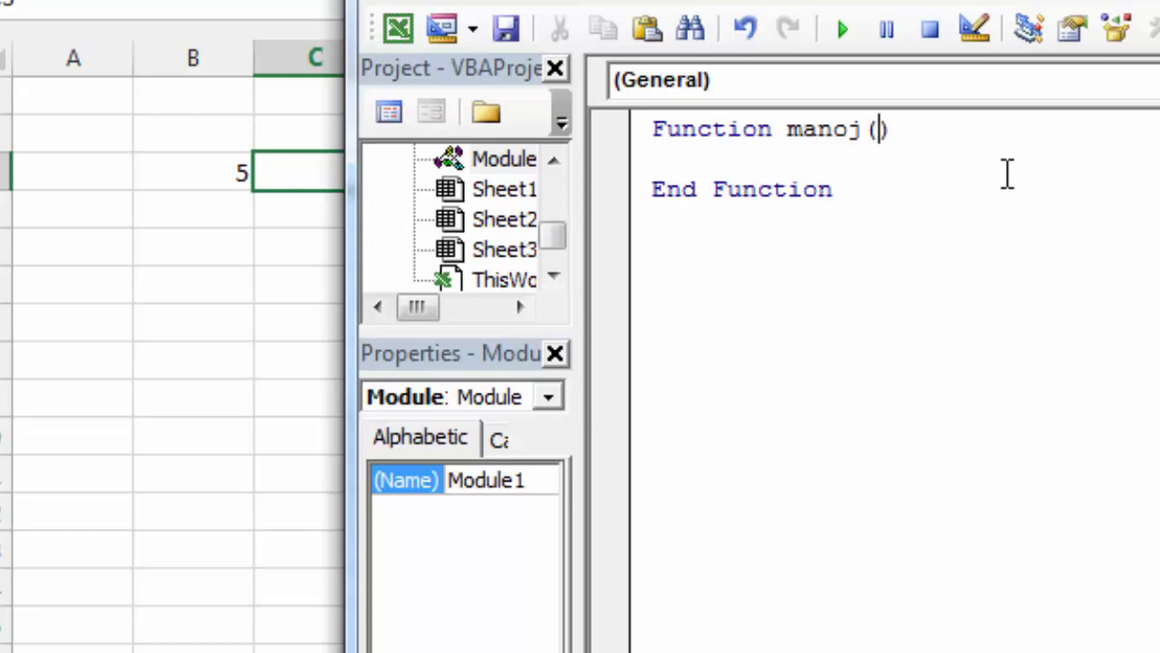
Declare the function as manoj(reupee As Long) As Long.
text(reupee as )
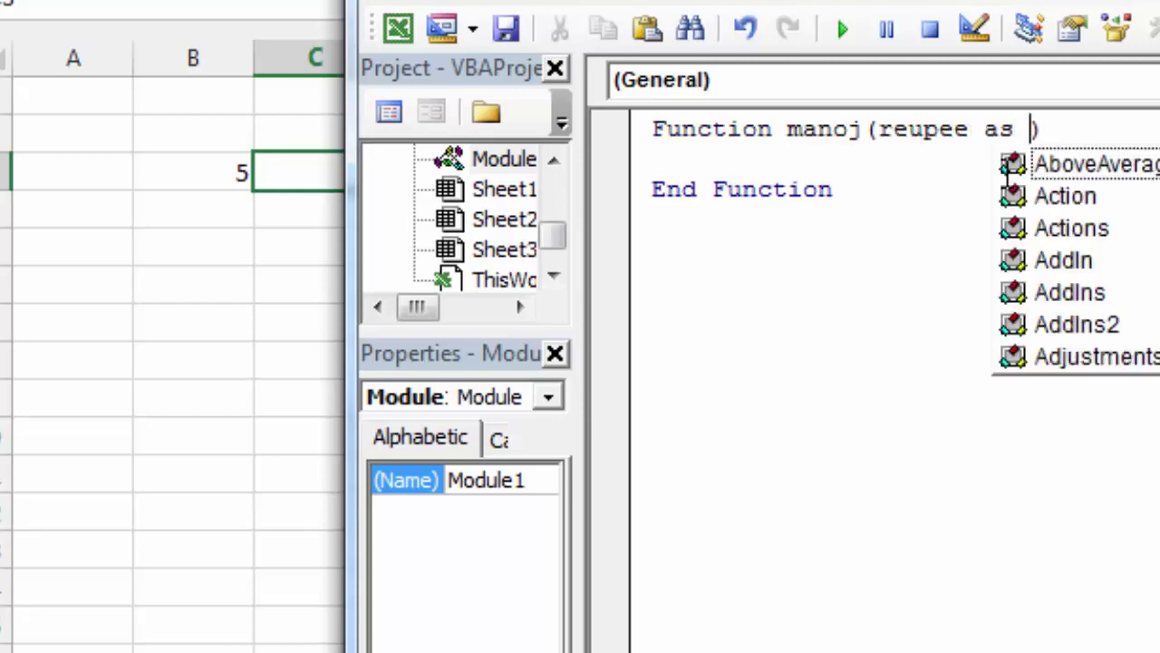
text(long)
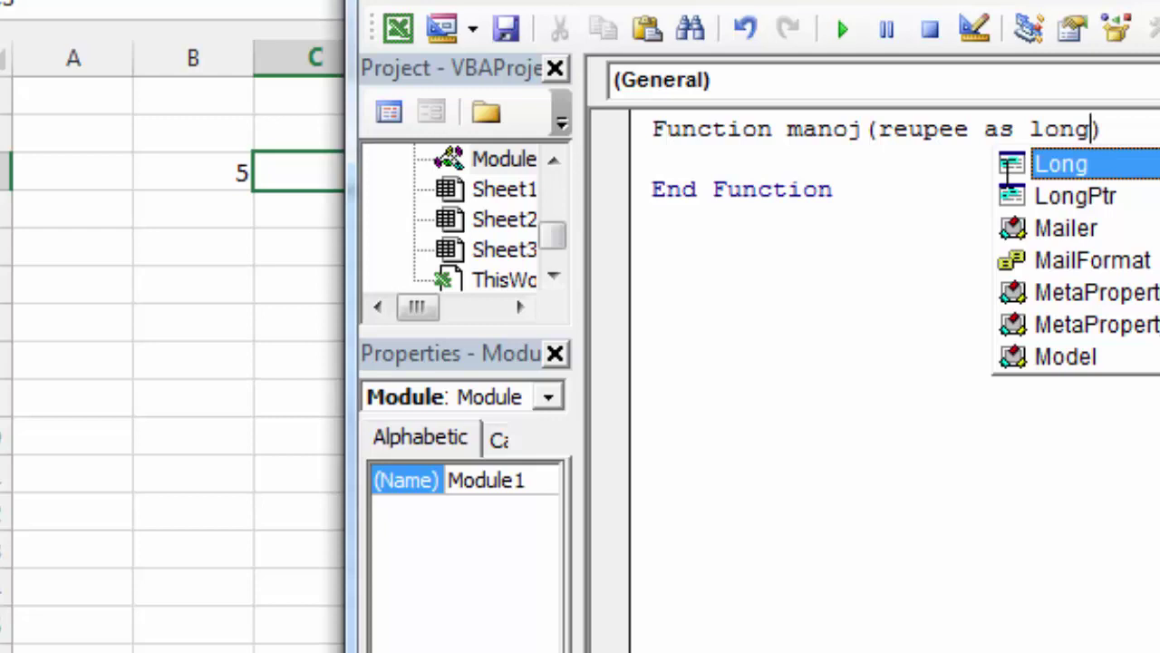
click(1114, 127)
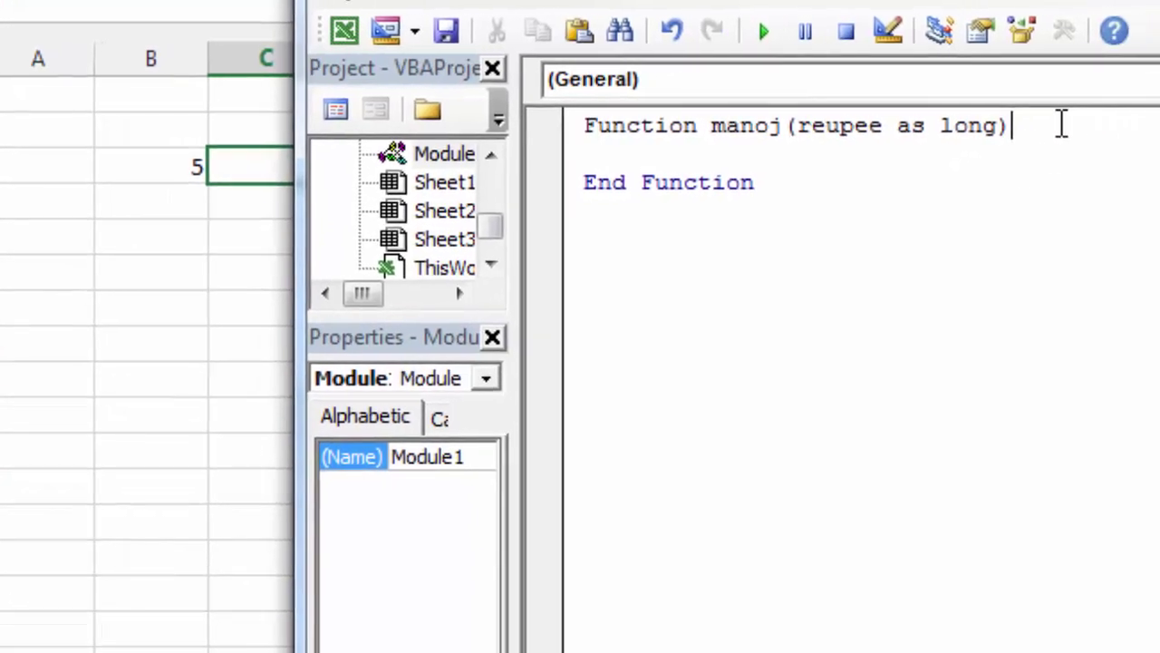
text(as )
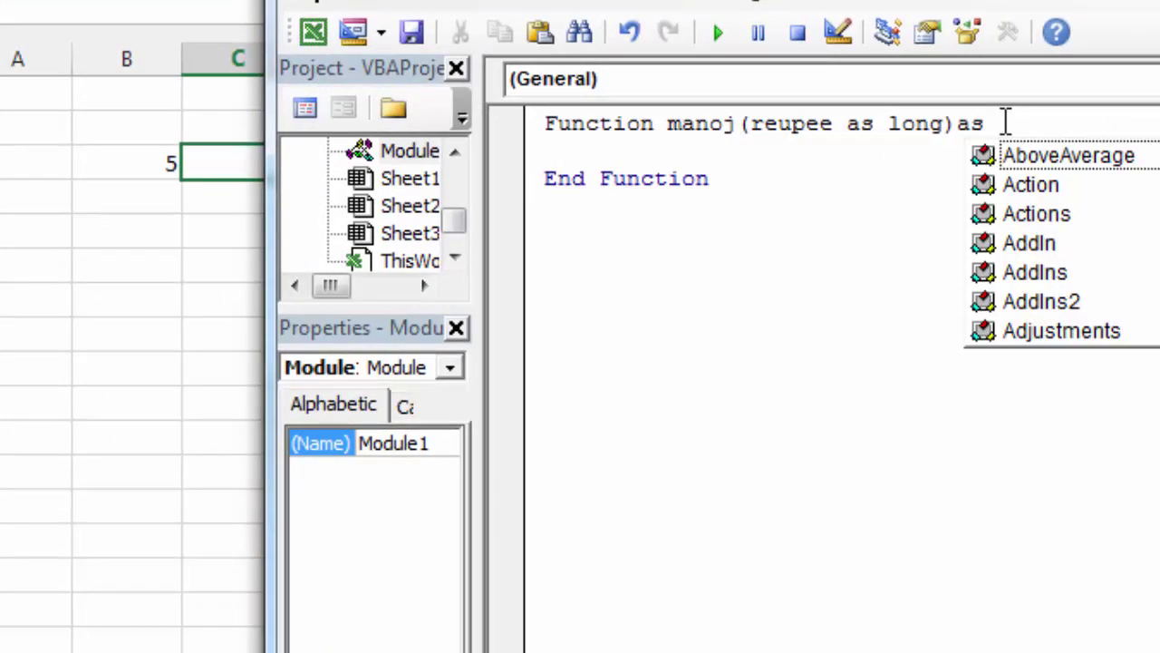
text(long)
key(Return)
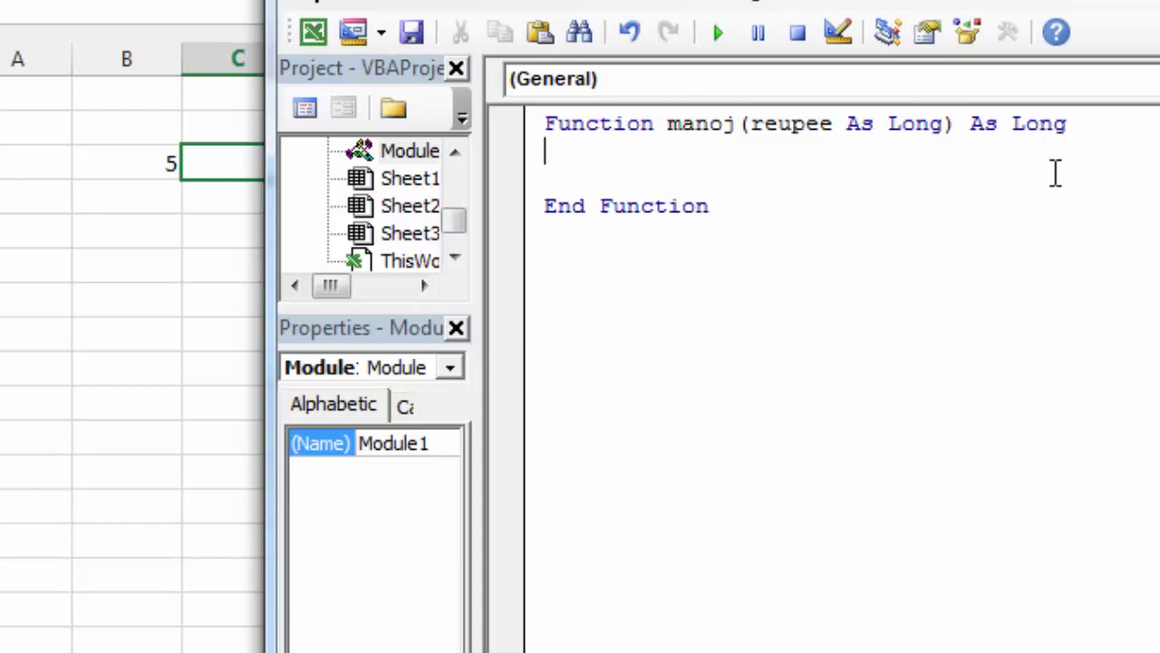
Add the line result = 70 * rupee to the function body and return to cell C3.
key(Return)
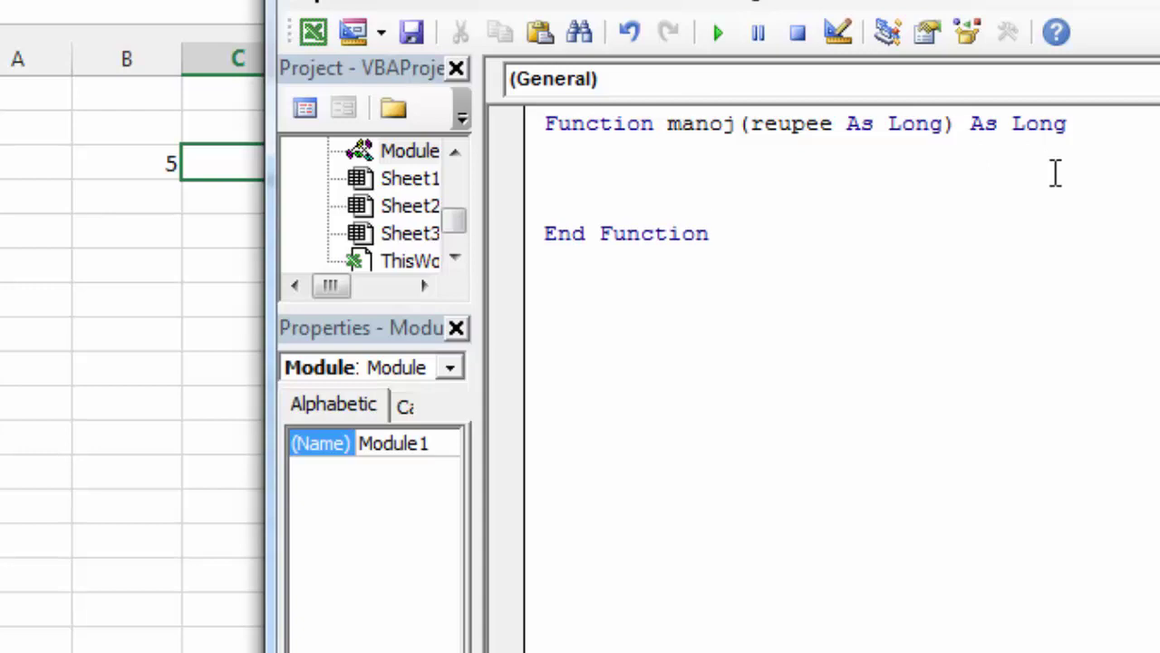
text(reasult=)
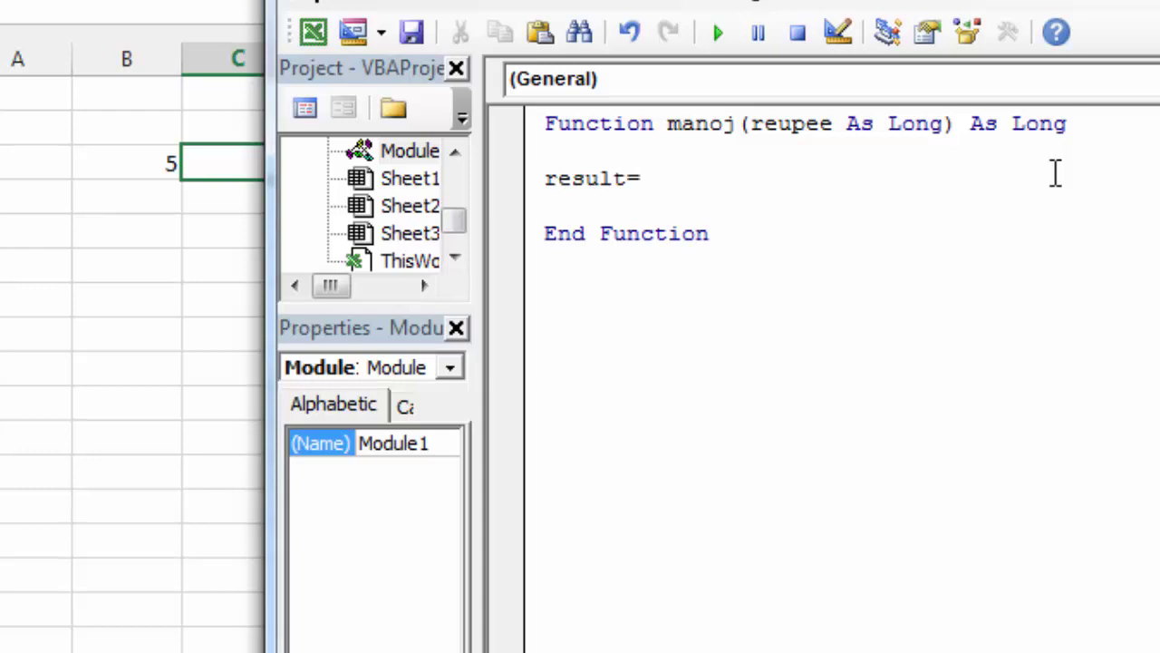
text(70)
text(*)
text(rupee)
key(Return)
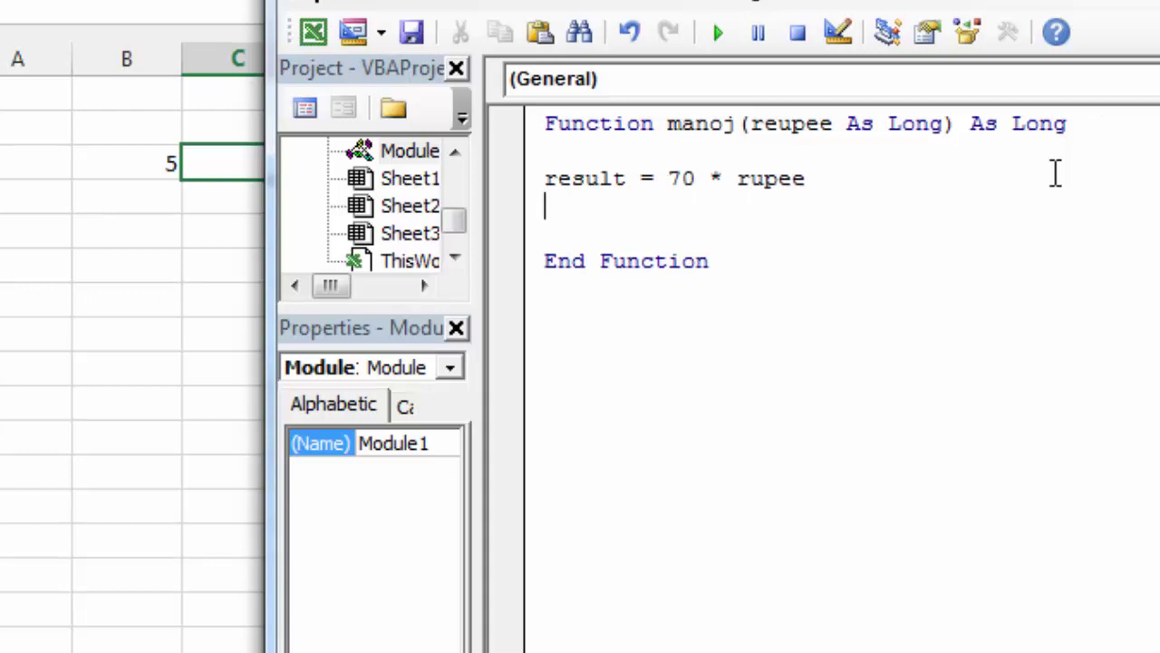
click(233, 214)
click(233, 169)
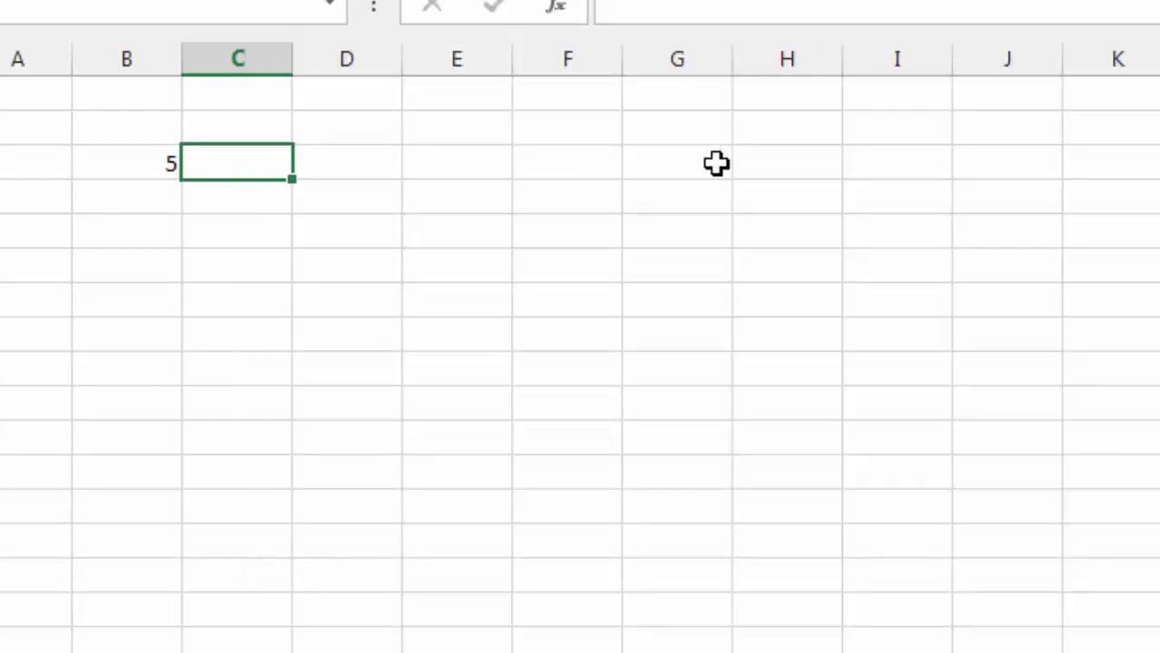
Enter =manoj(B3) in C3, which returns 0, then reopen the VBA editor.
text(=ma)
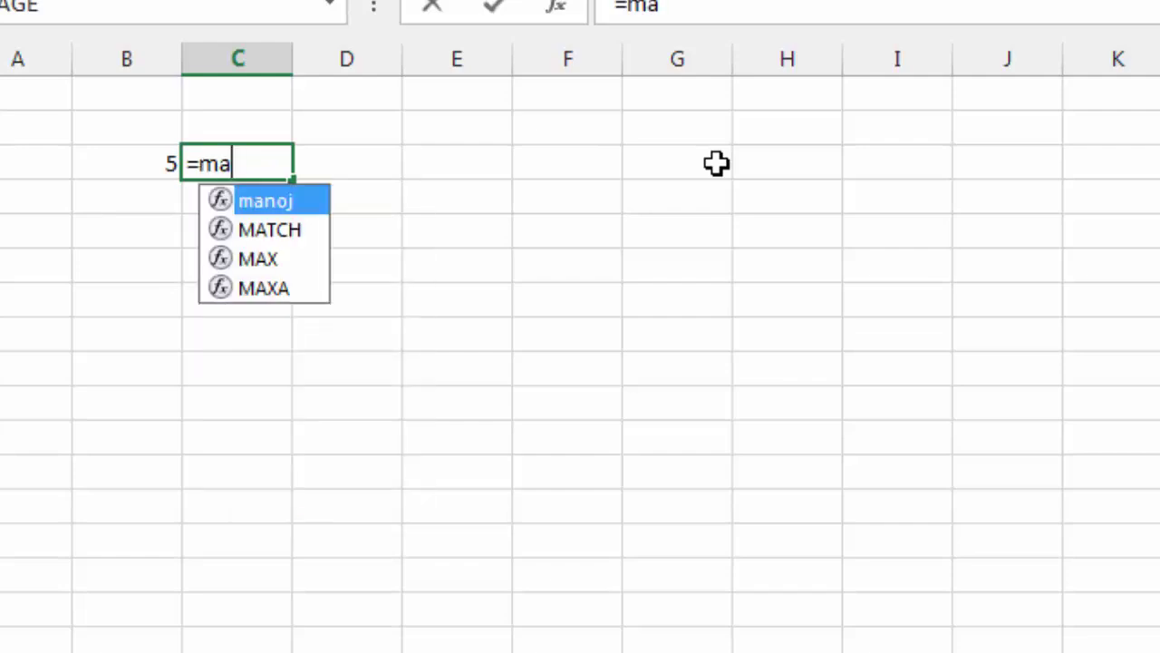
text(noj)
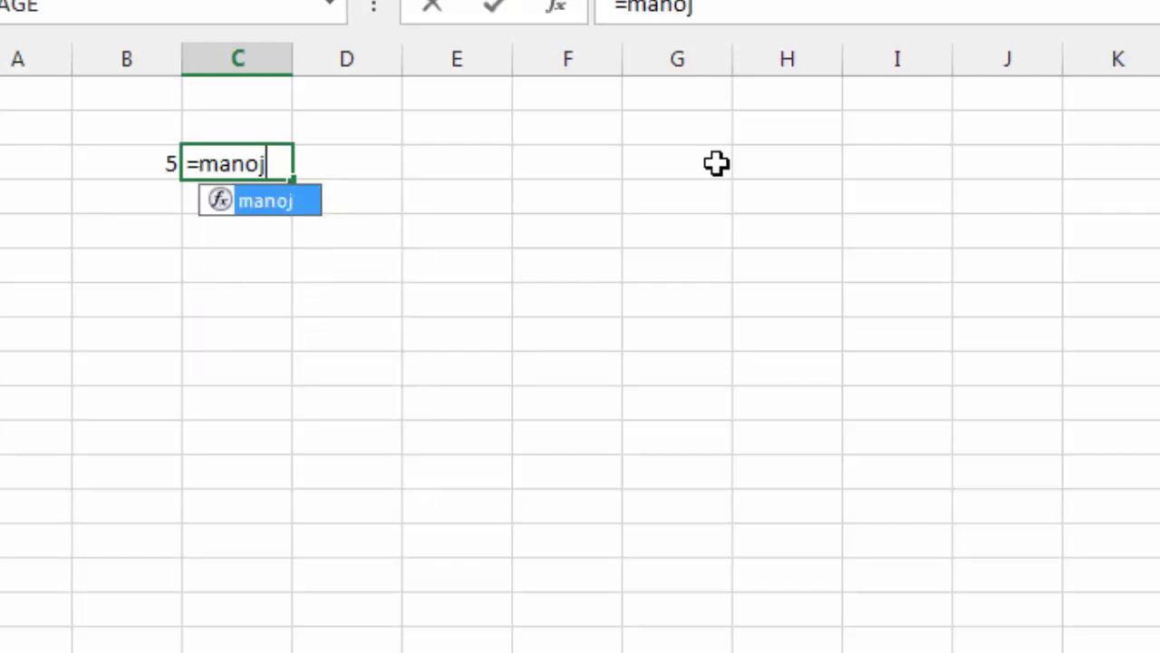
text(()
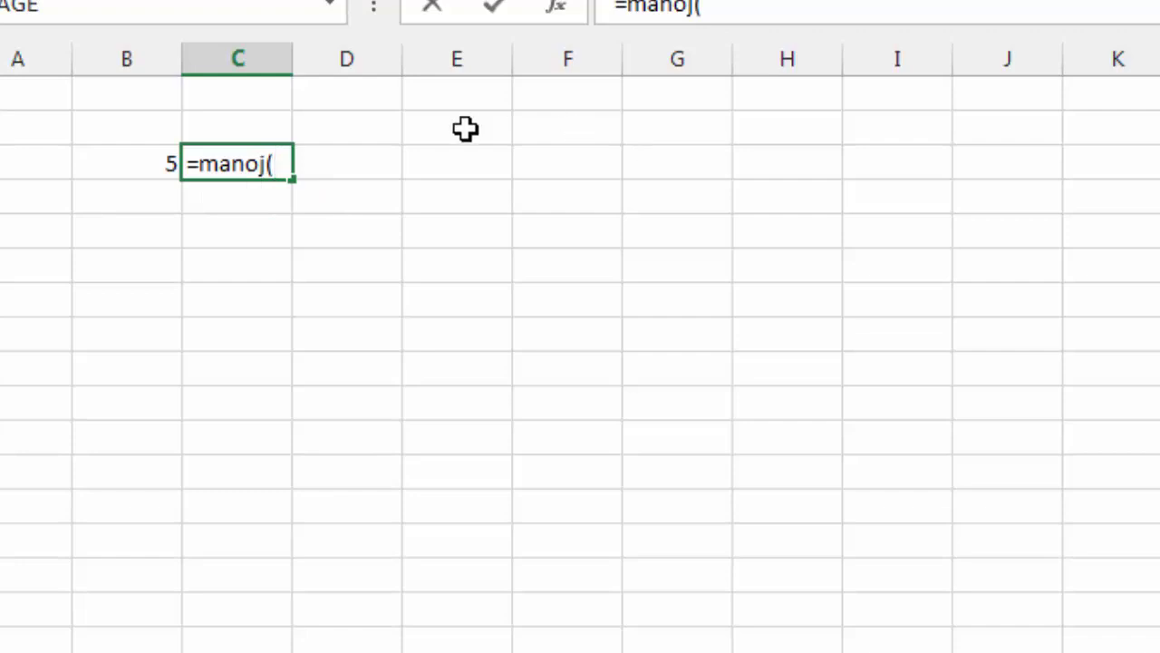
click(122, 163)
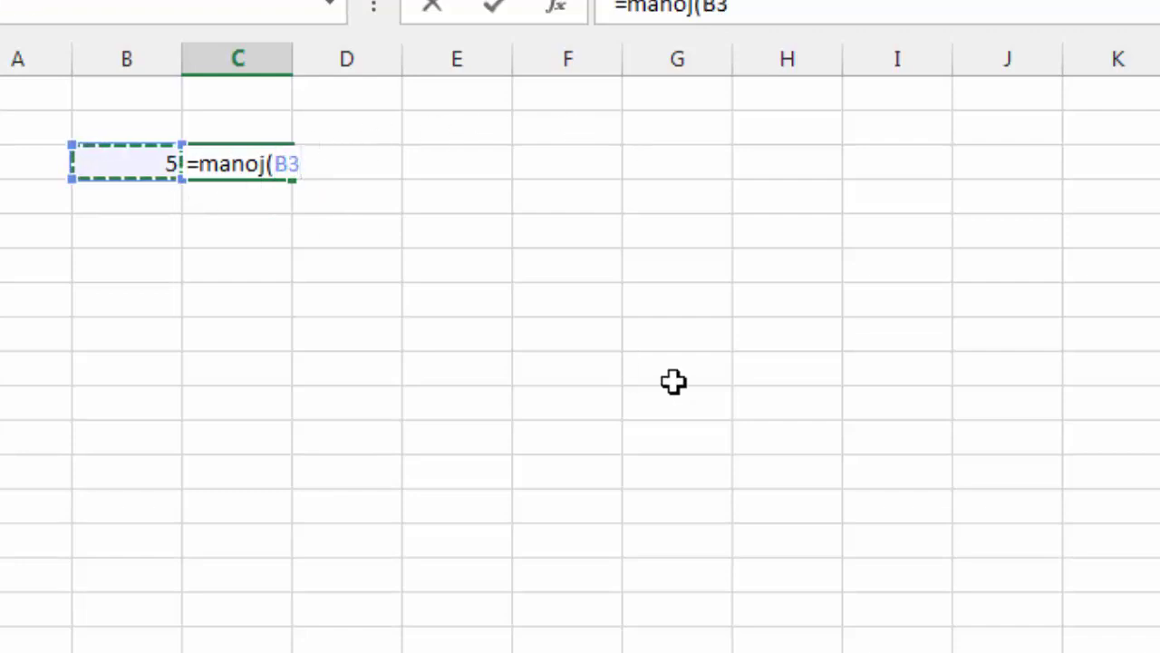
text())
key(Return)
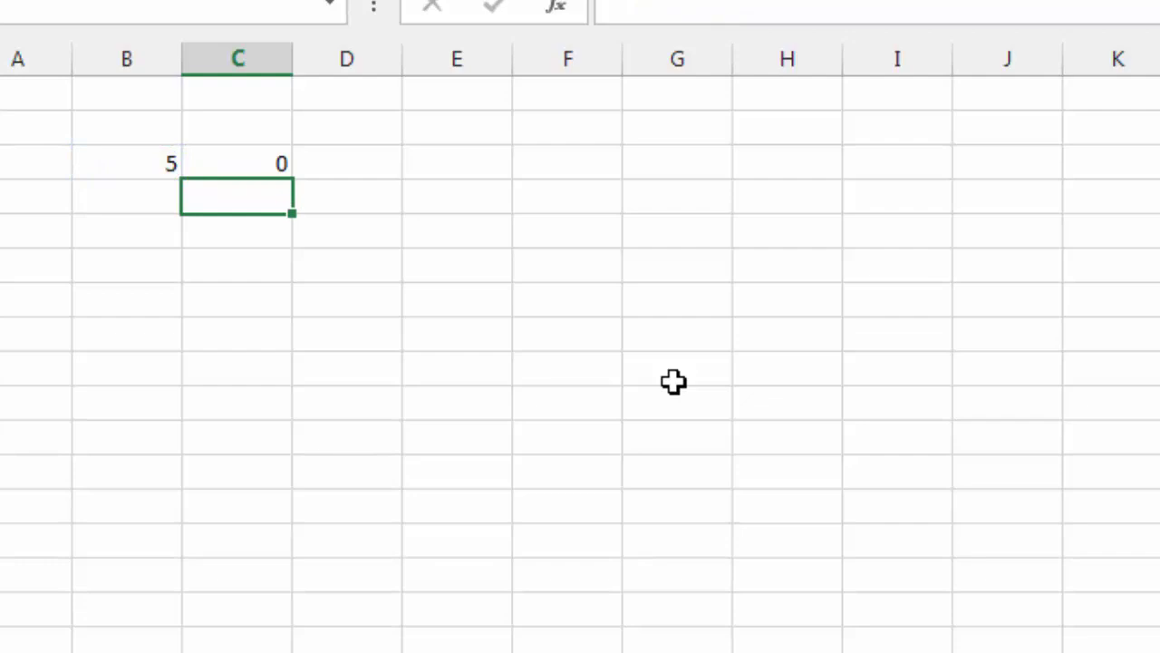
key(alt+F11)
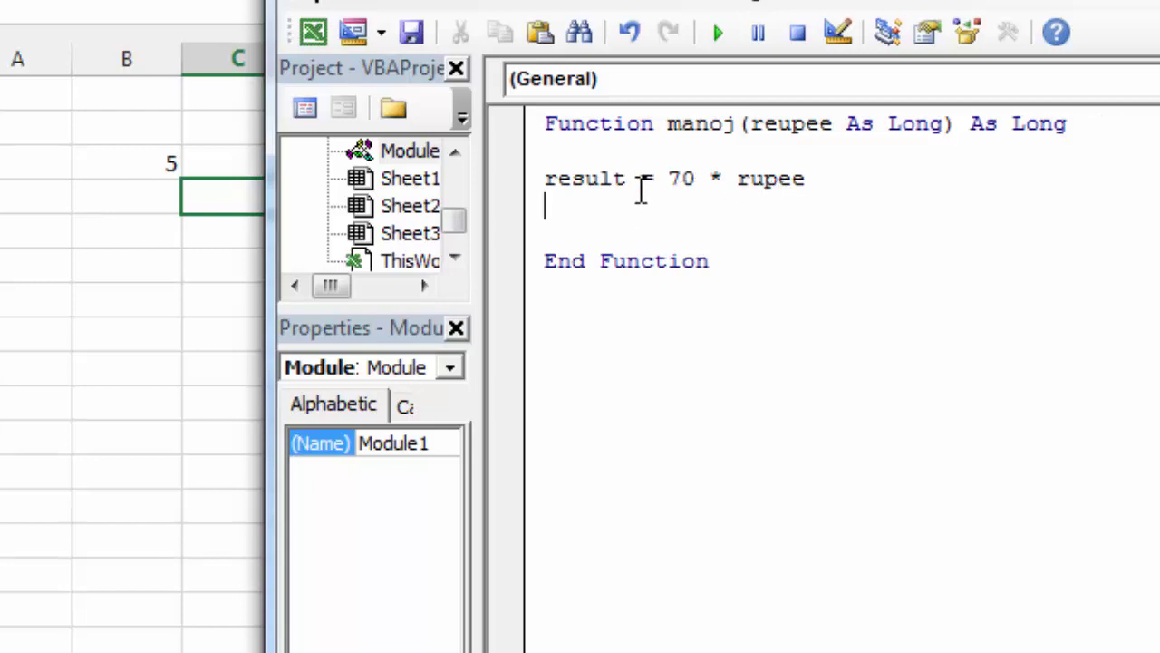
Declare Dim result As Long under the Function line.
click(554, 150)
text(dim result a)
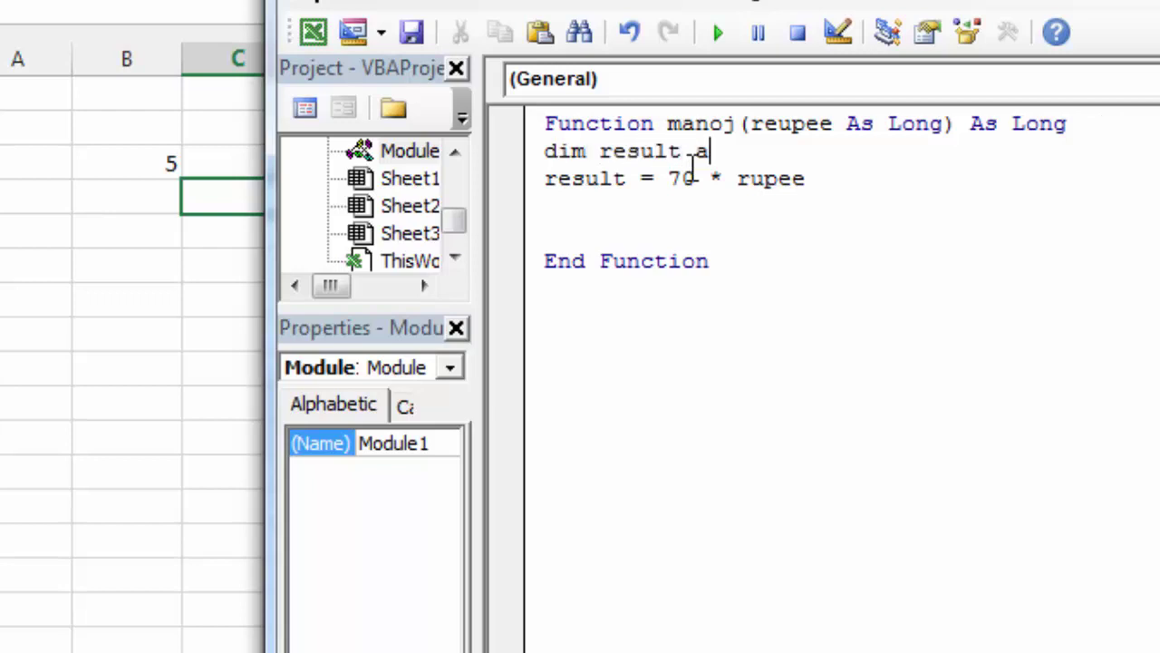
text(s long)
key(Return)
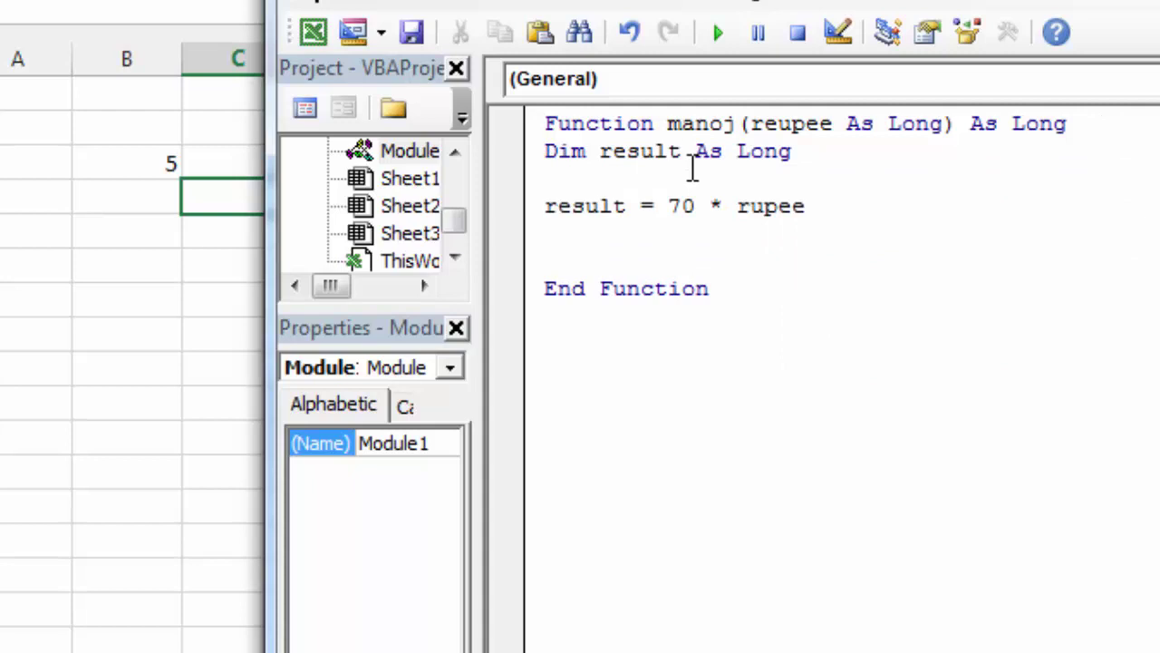
Add manoj = result before End Function so manoj returns result.
key(Down)
key(Down)
text(=)
text(manoj=)
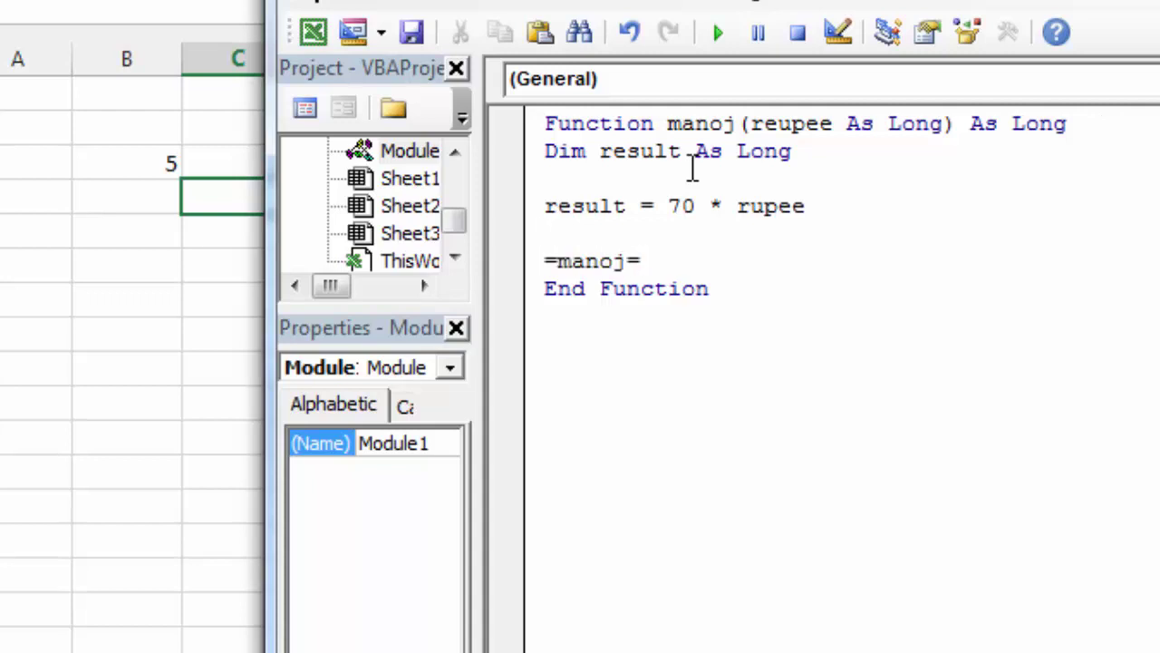
key(BackSpace)
key(BackSpace)
key(BackSpace)
key(BackSpace)
key(BackSpace)
key(BackSpace)
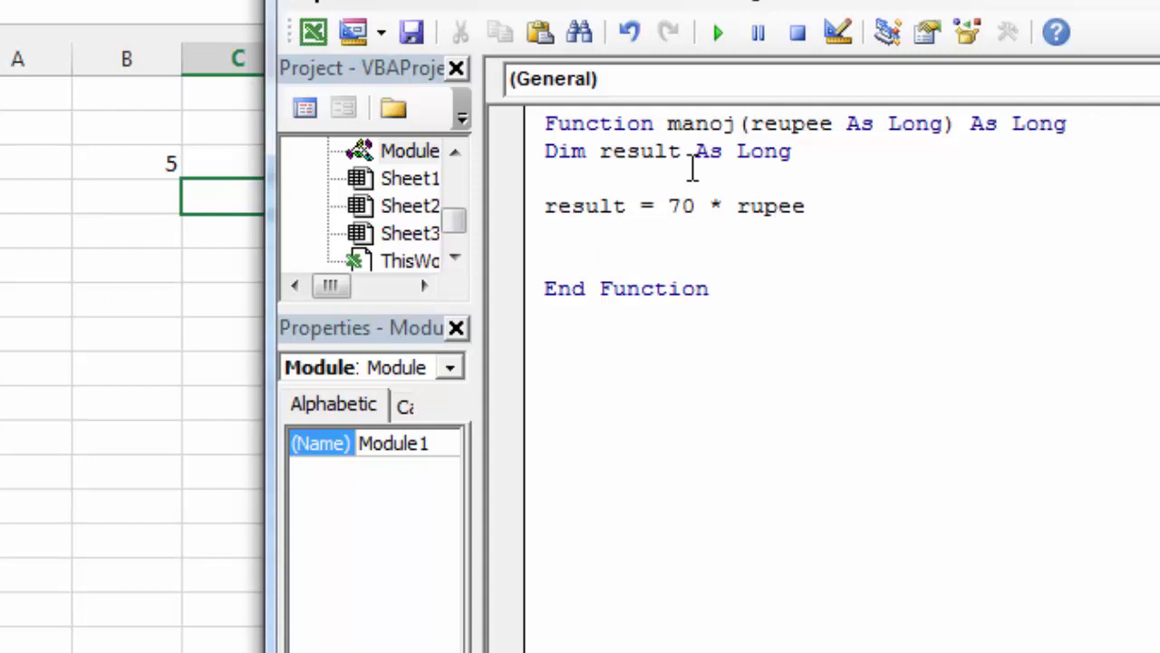
text(manoj=result)
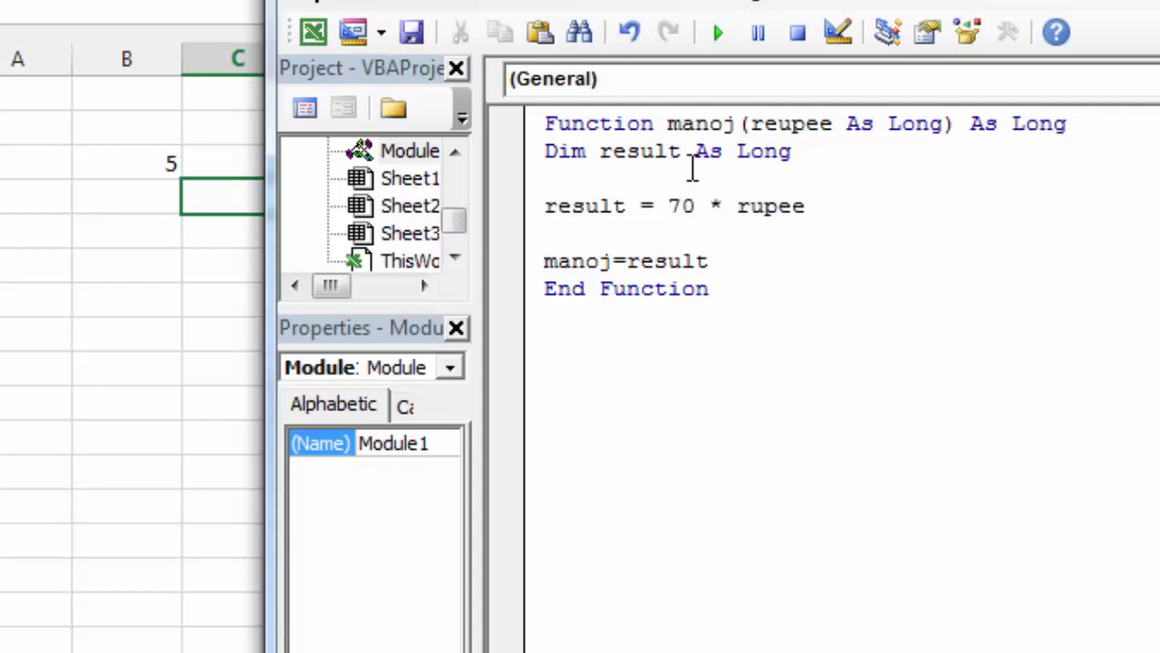
click(746, 296)
click(208, 311)
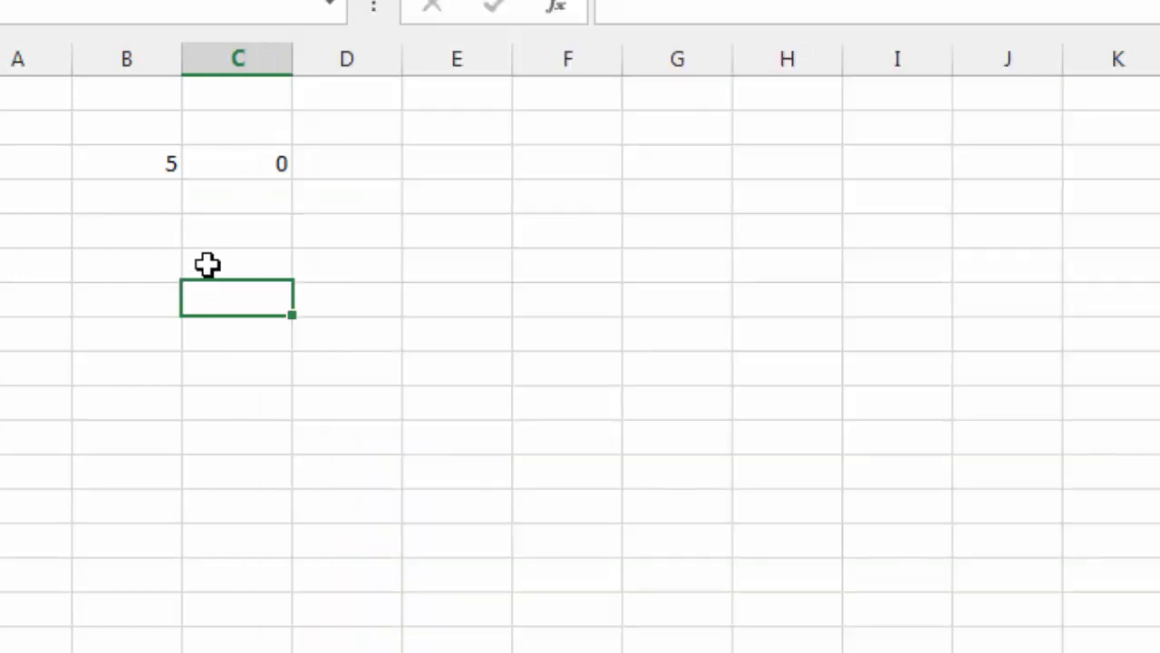
click(223, 172)
key(Delete)
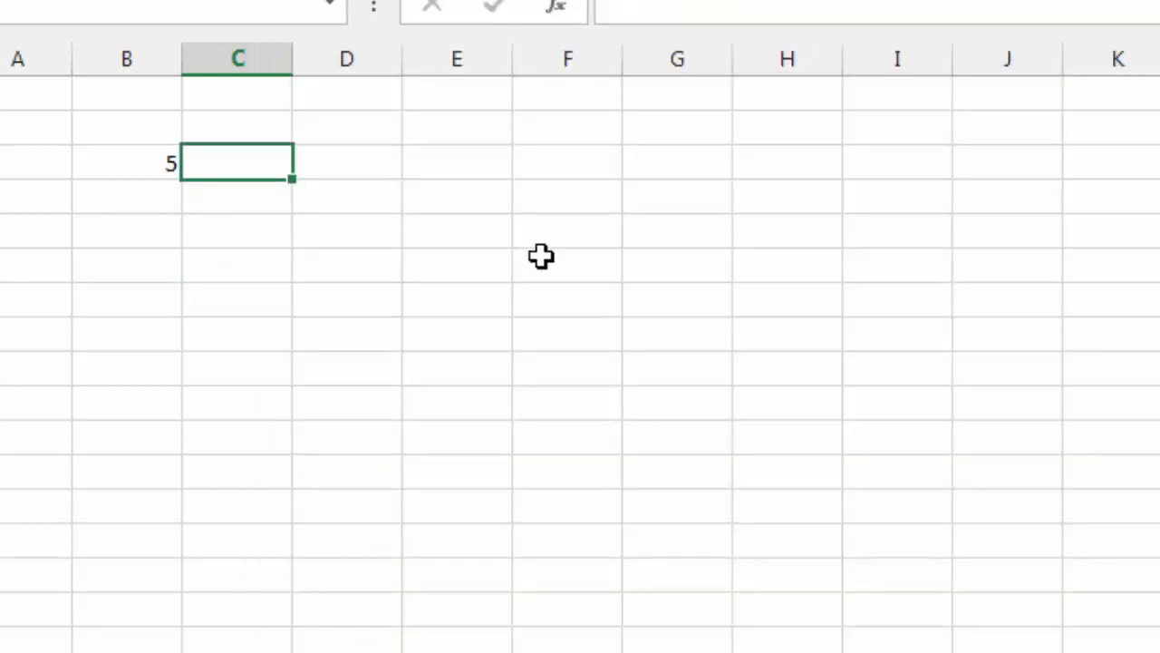
key(Down)
key(Up)
text(=)
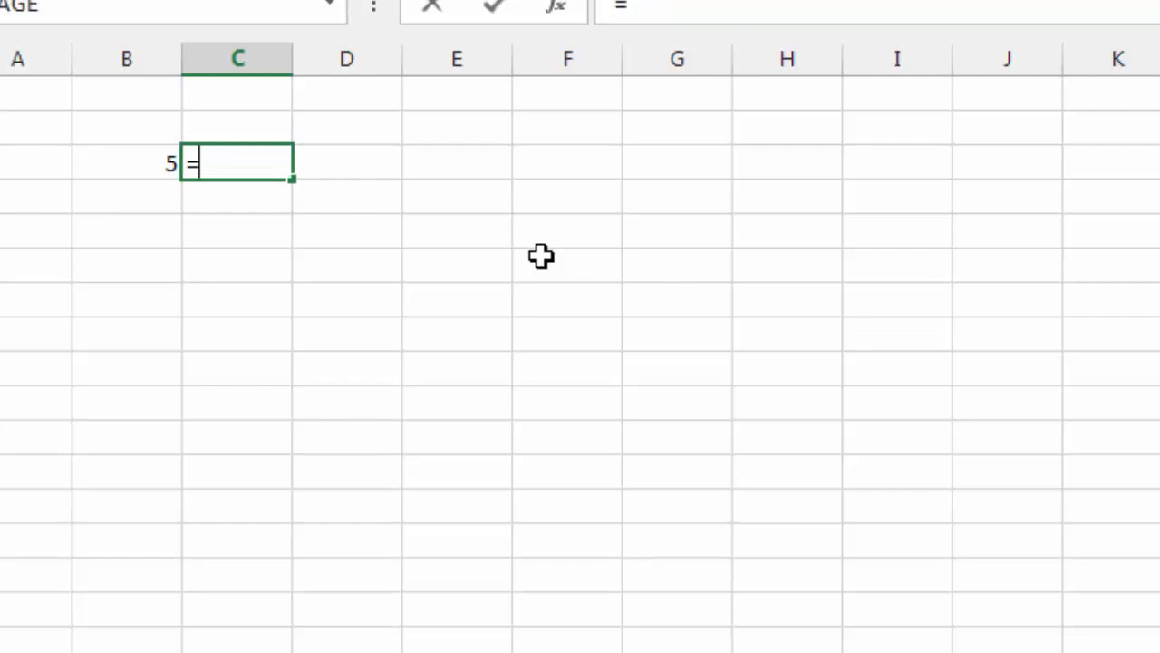
text(manoj)
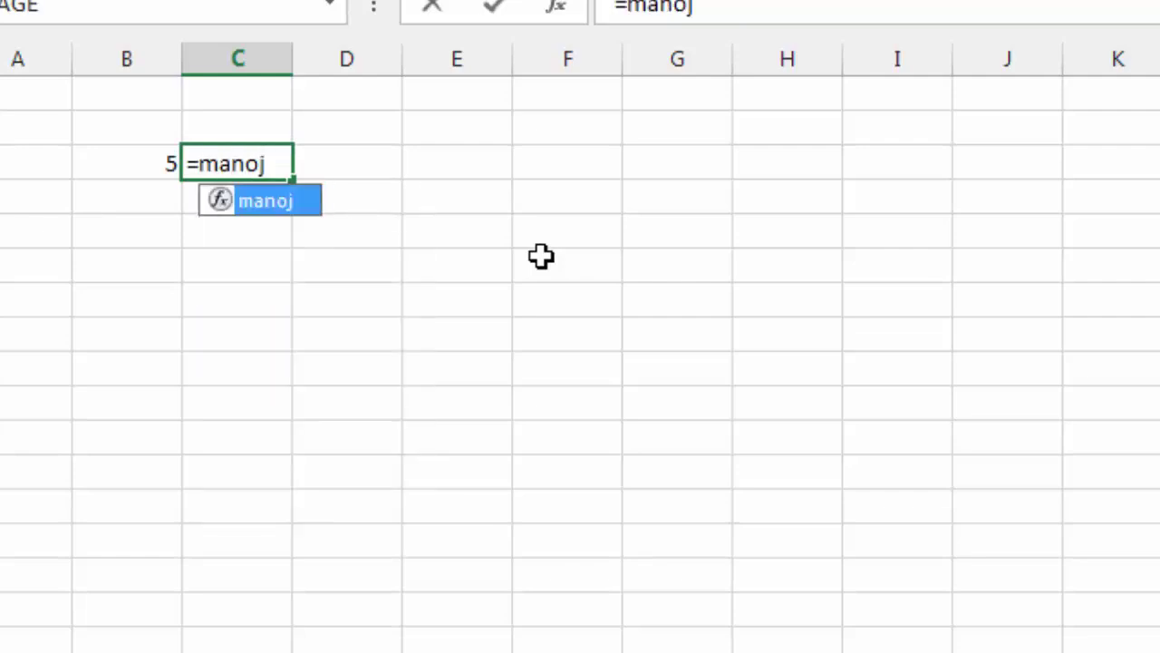
text(()
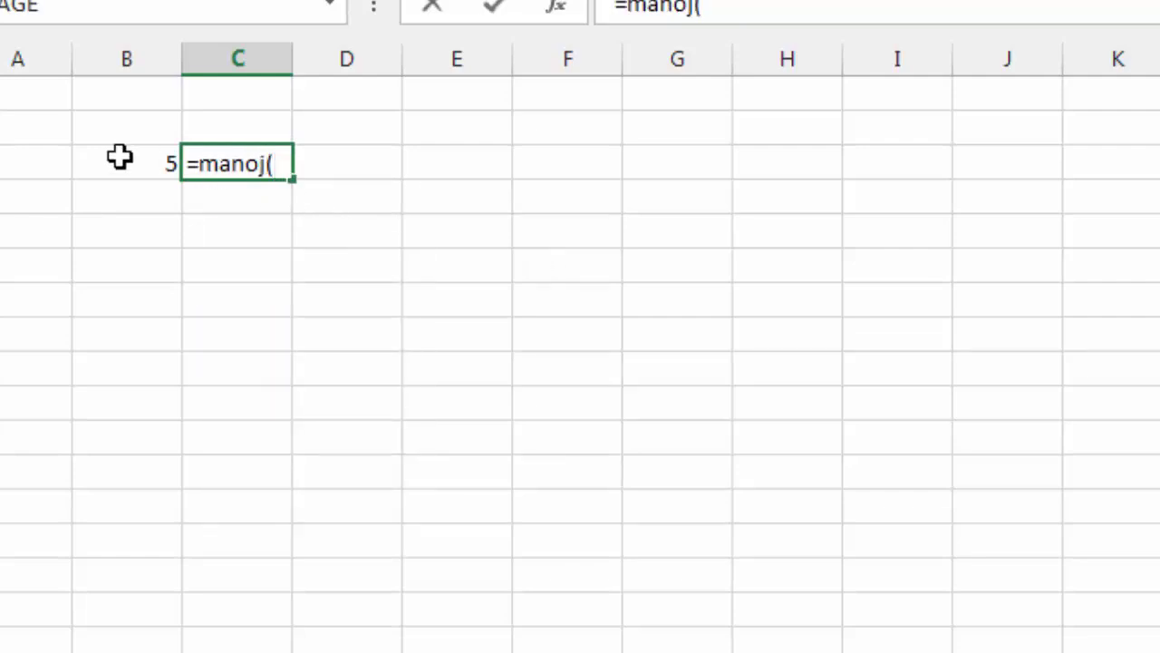
click(119, 157)
text())
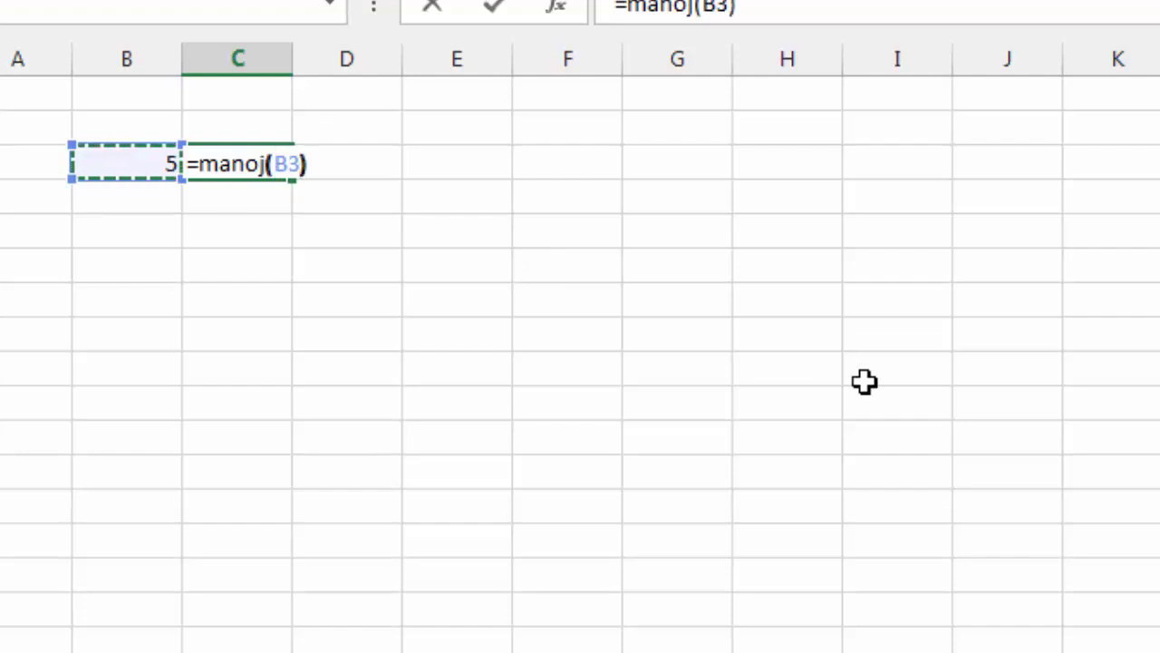
key(Return)
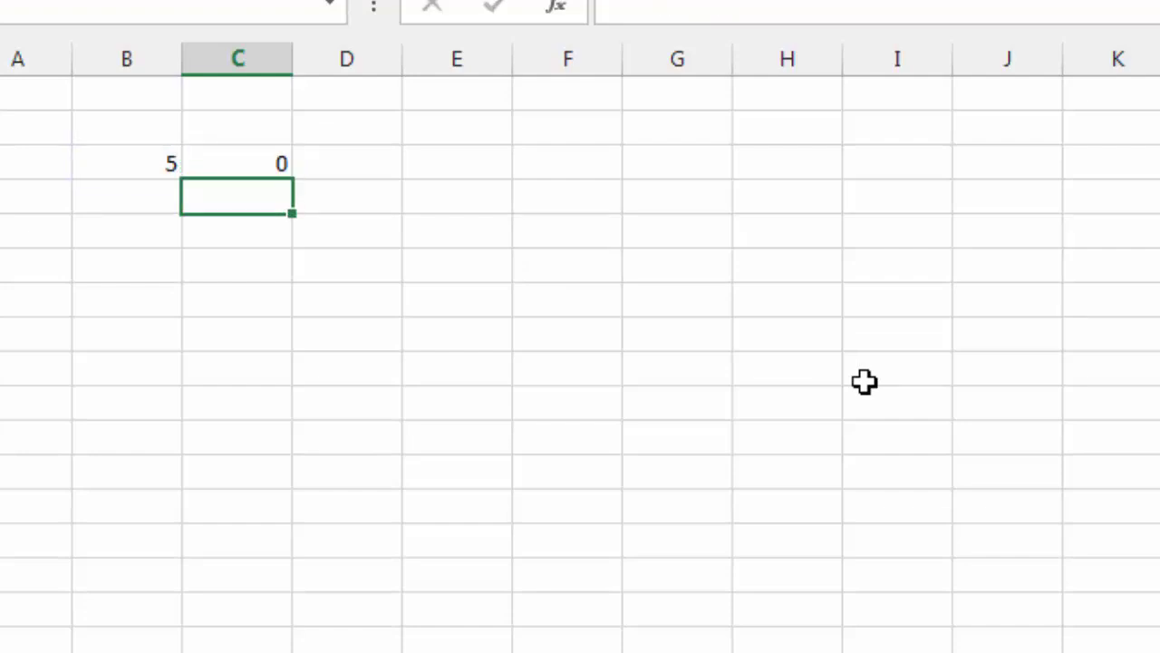
key(alt+F11)
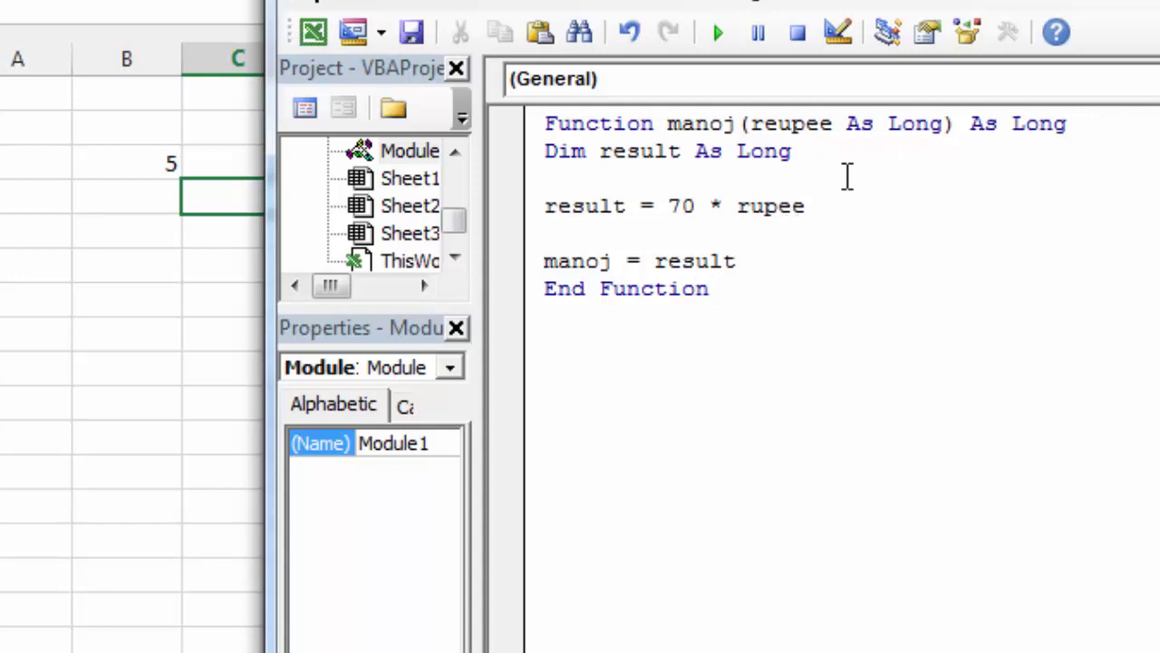
Rename the parameter reupee to rupee, then go back to the worksheet.
click(776, 123)
key(BackSpace)
click(897, 193)
key(alt+F11)
Clear C3 and re-enter =manoj(B3), now returning 350, then reopen the code editor.
click(172, 331)
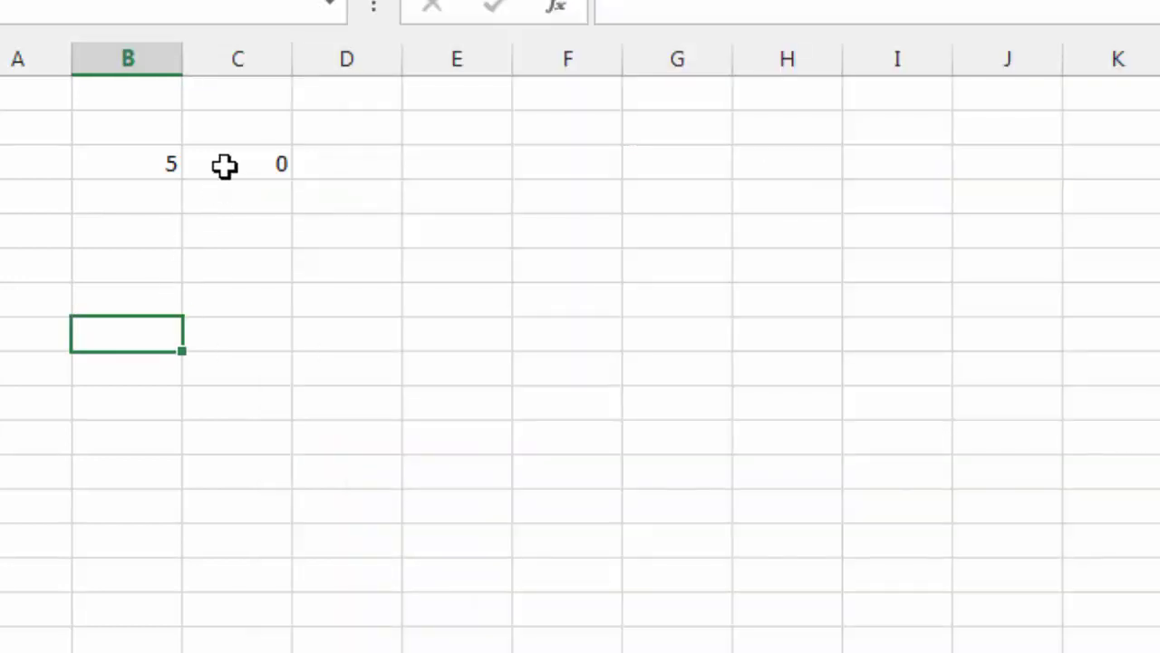
click(226, 166)
key(Delete)
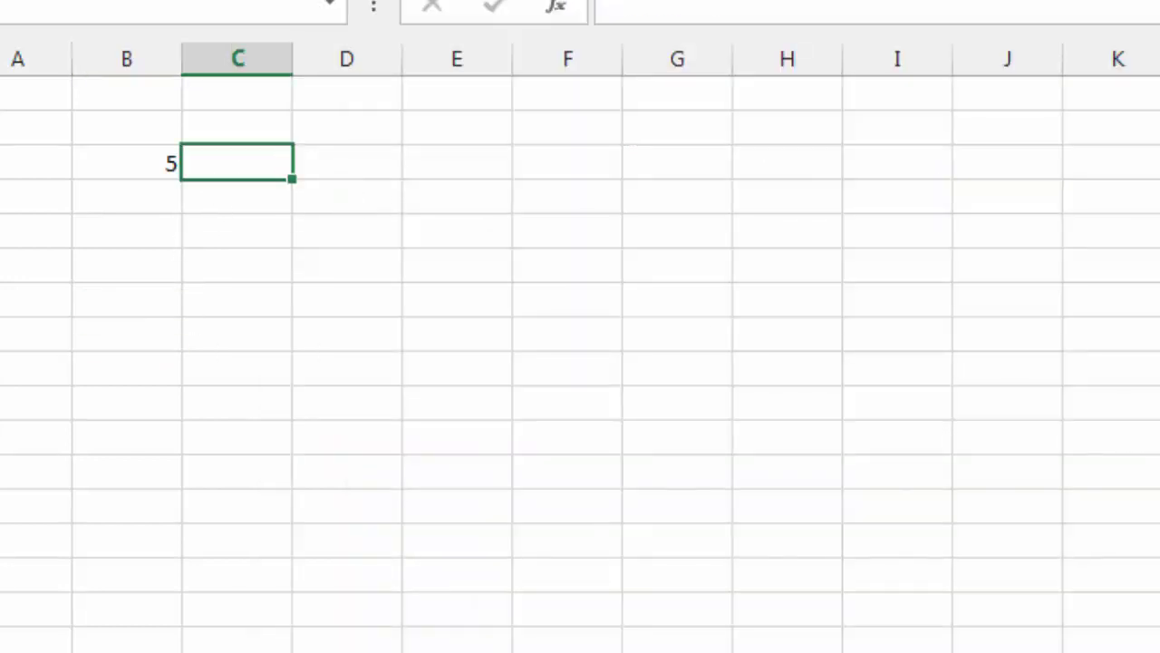
text(manoj)
key(BackSpace)
key(BackSpace)
key(BackSpace)
key(BackSpace)
key(BackSpace)
text(=)
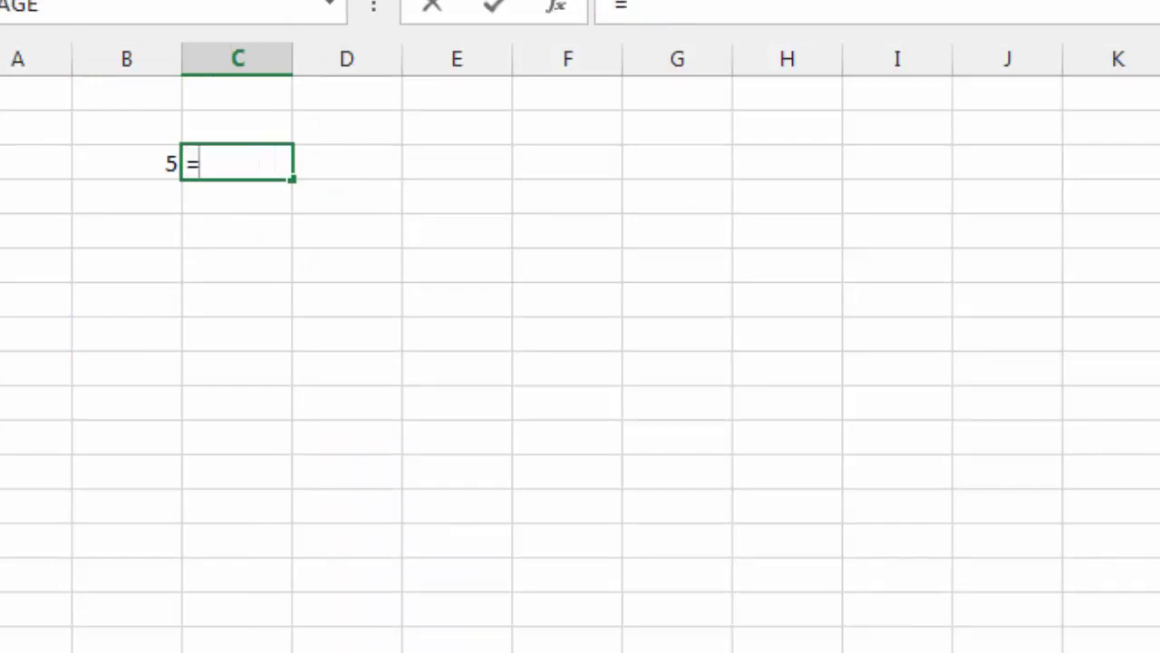
text(manoj()
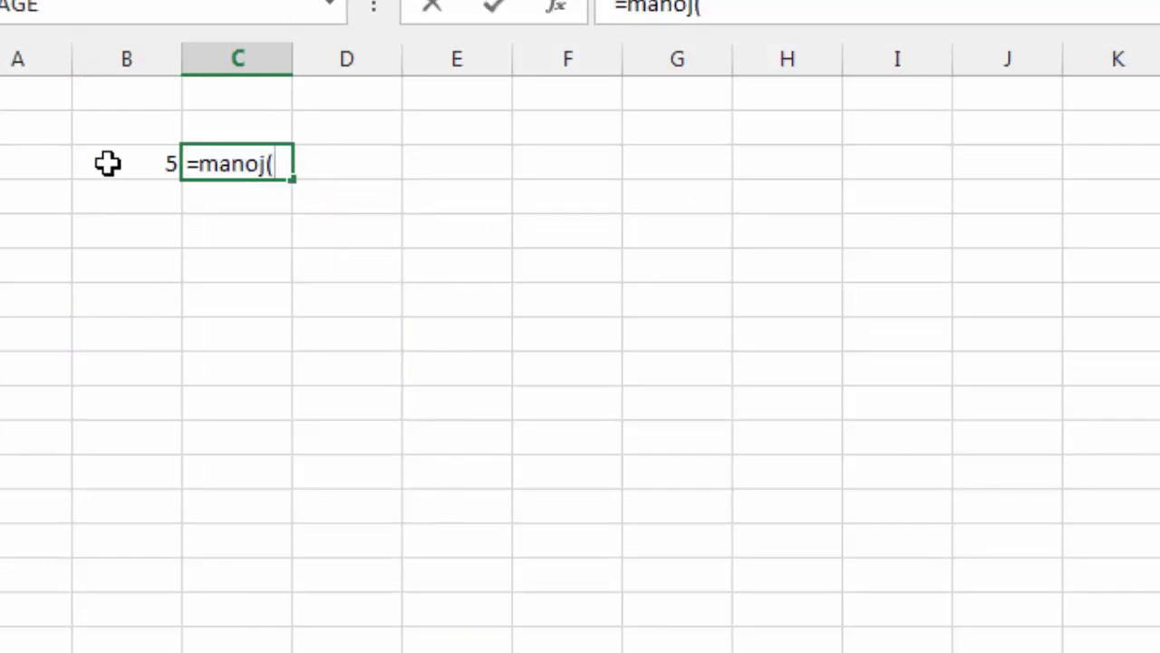
click(108, 163)
text())
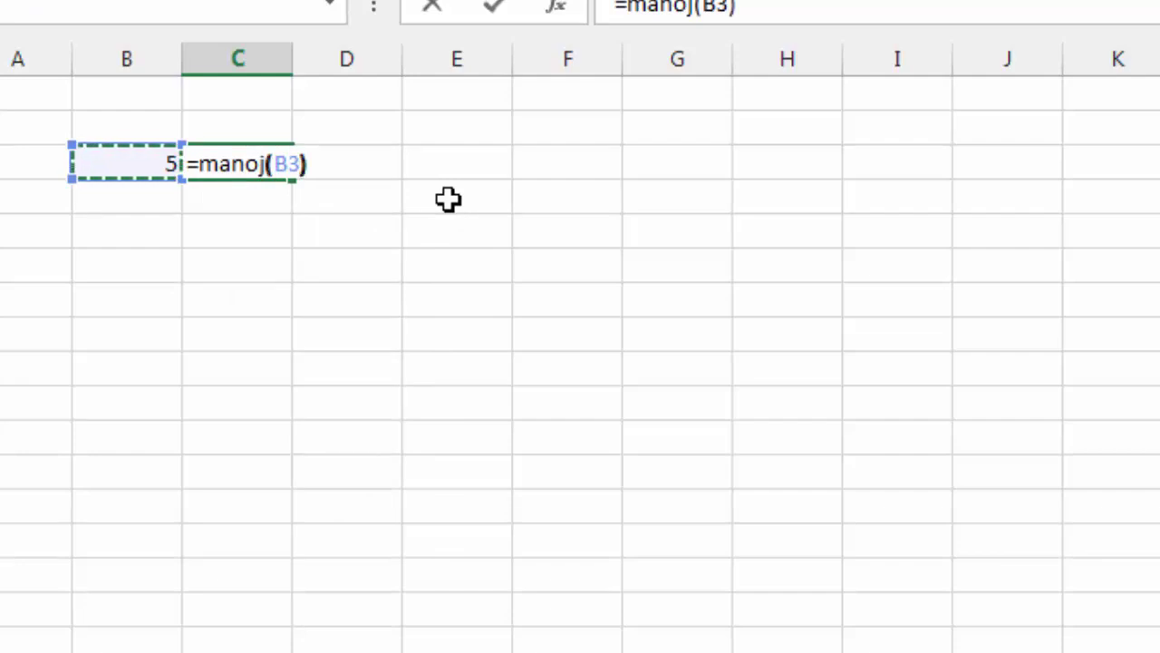
key(Return)
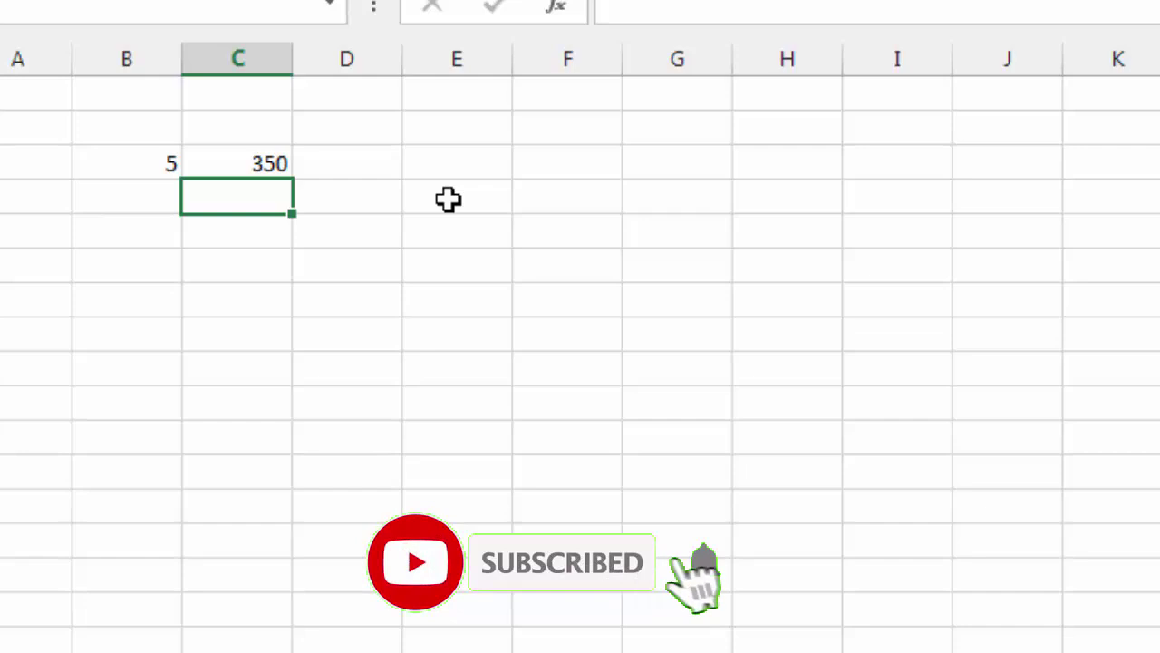
key(alt+F11)
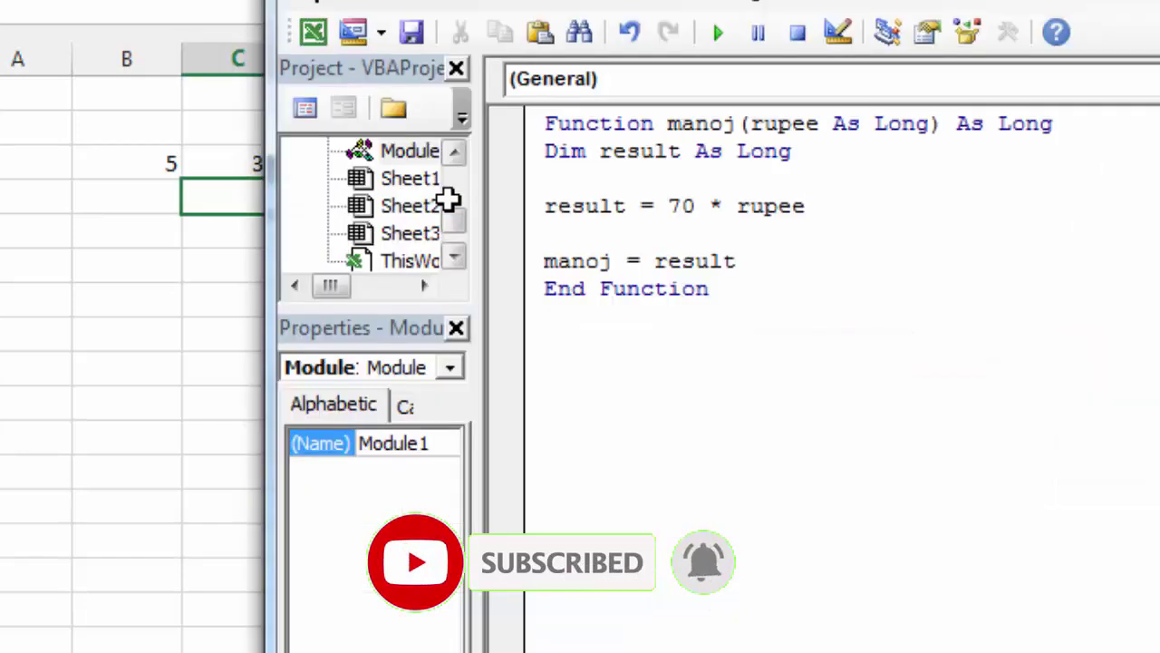
Comment out the manoj = result and Dim result As Long lines with an apostrophe.
click(769, 262)
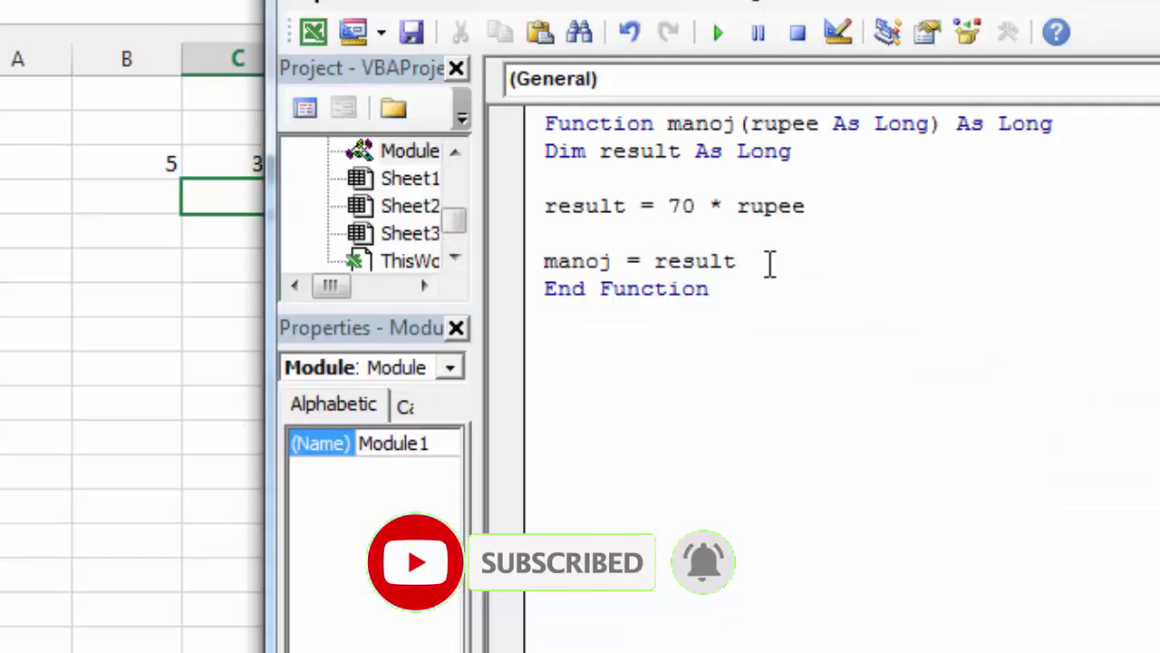
click(543, 262)
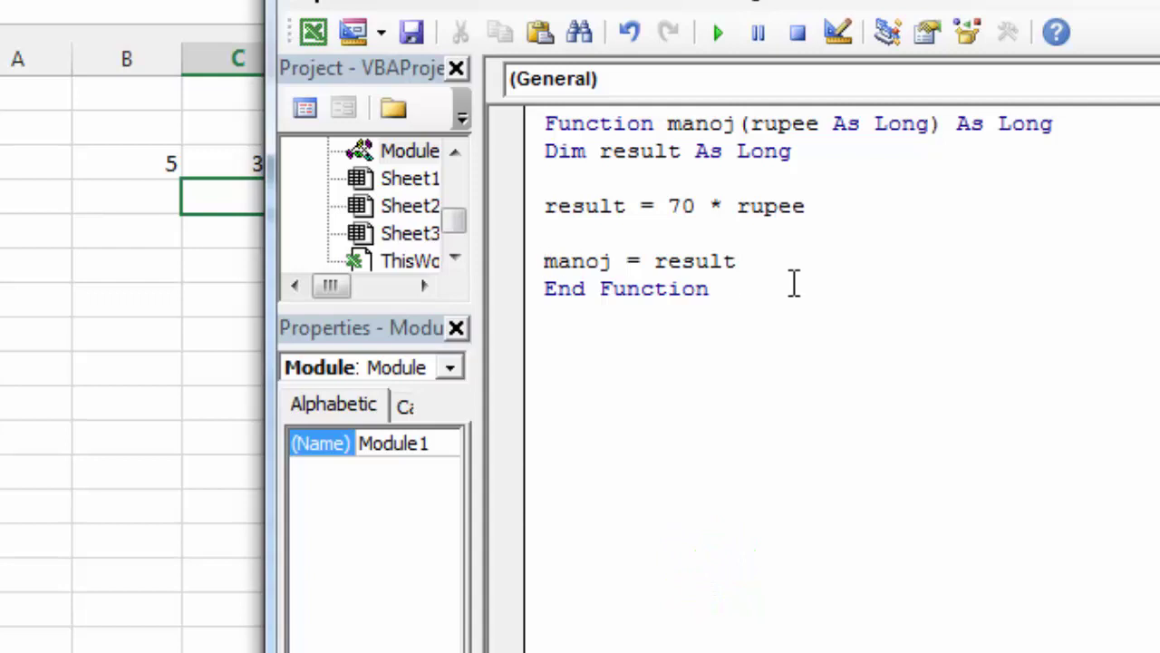
text(')
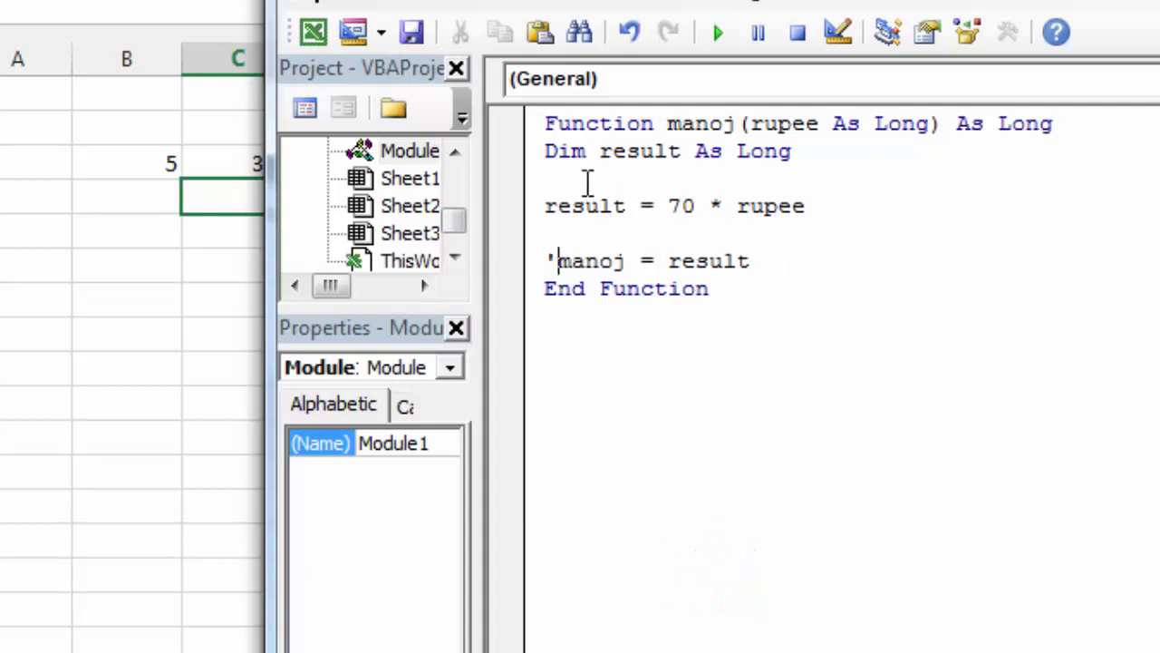
click(546, 150)
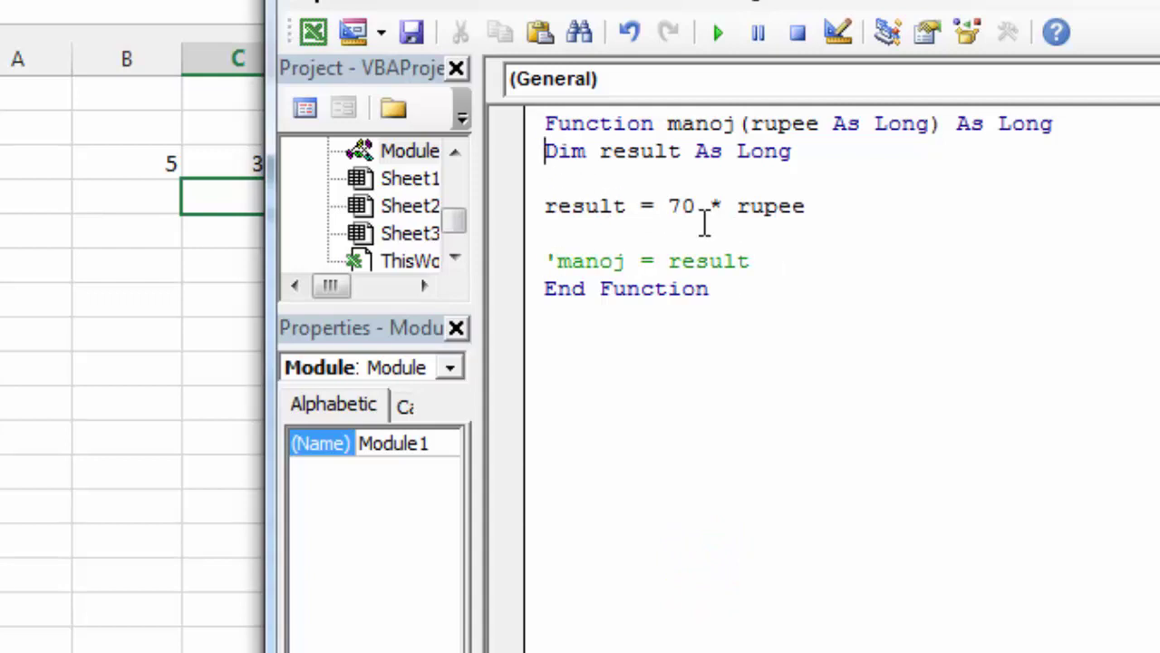
text(')
click(843, 224)
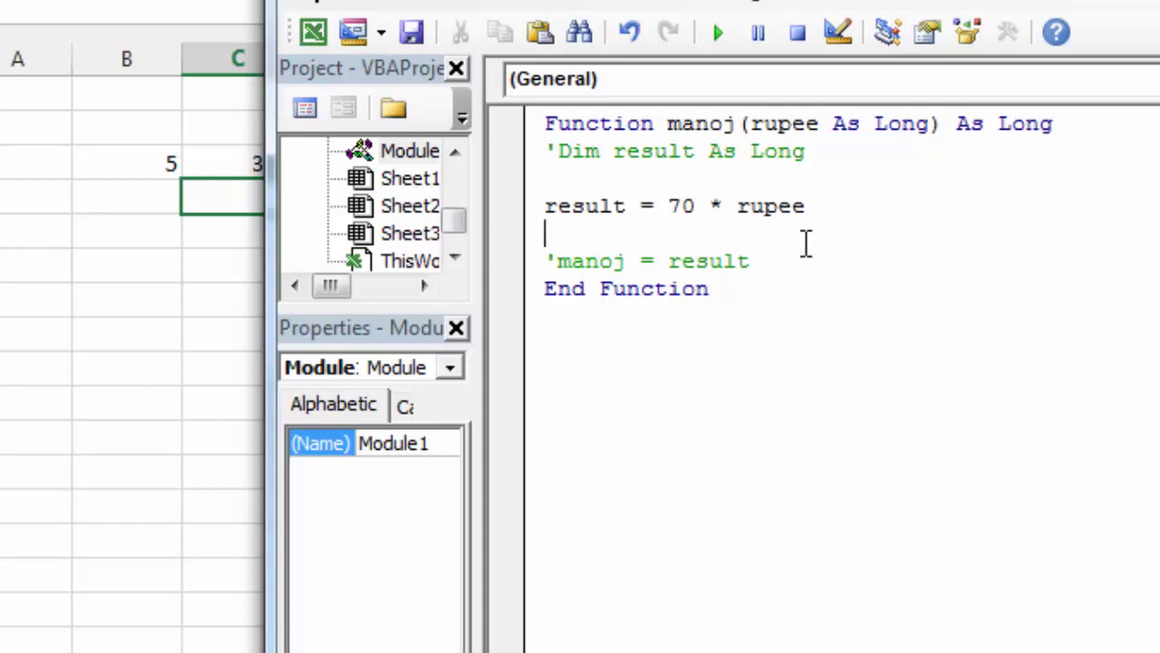
Change the calculation line to manoj = 70 * rupee and return to the worksheet.
click(630, 218)
key(BackSpace)
key(BackSpace)
key(BackSpace)
key(BackSpace)
key(BackSpace)
key(BackSpace)
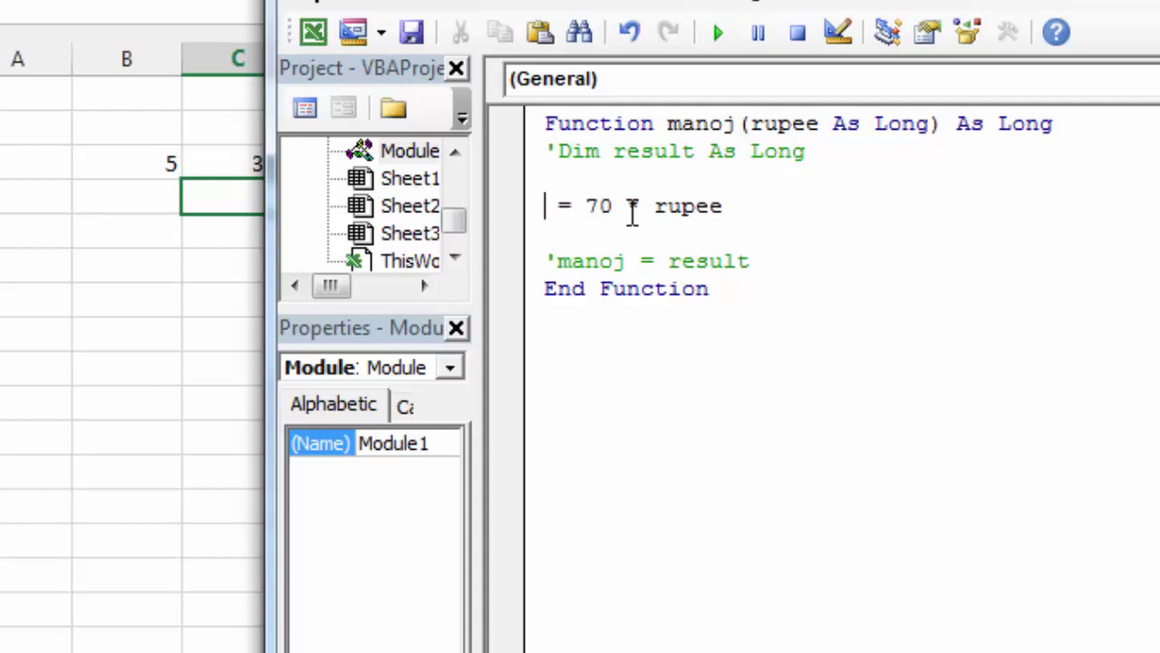
text(manoj)
click(883, 262)
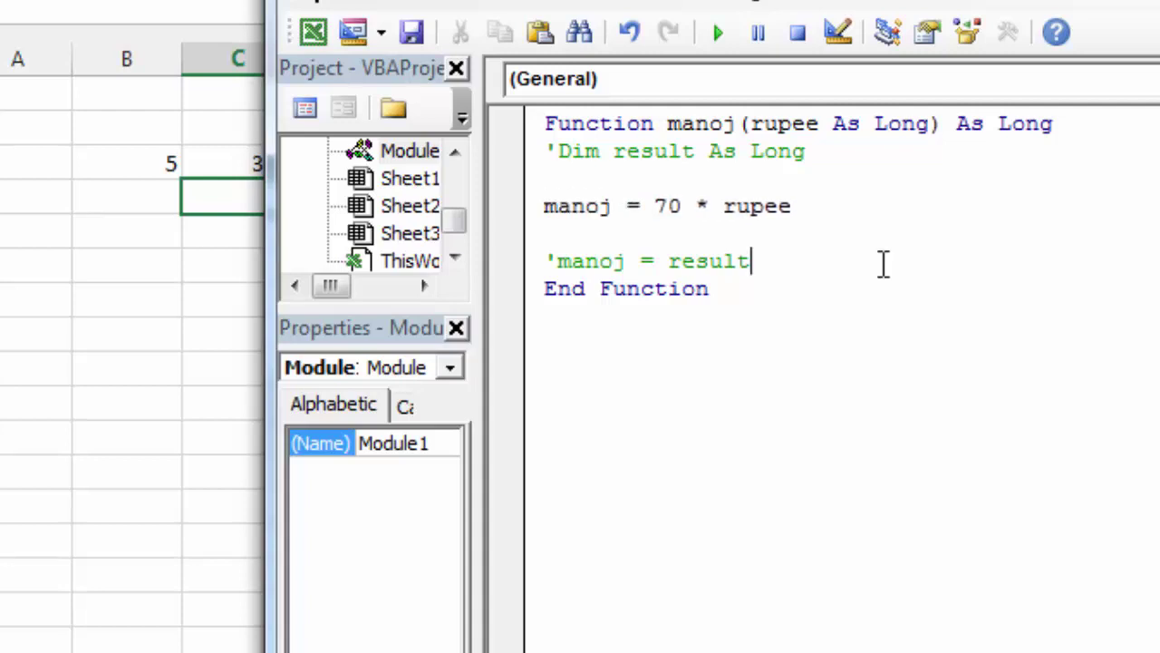
click(178, 196)
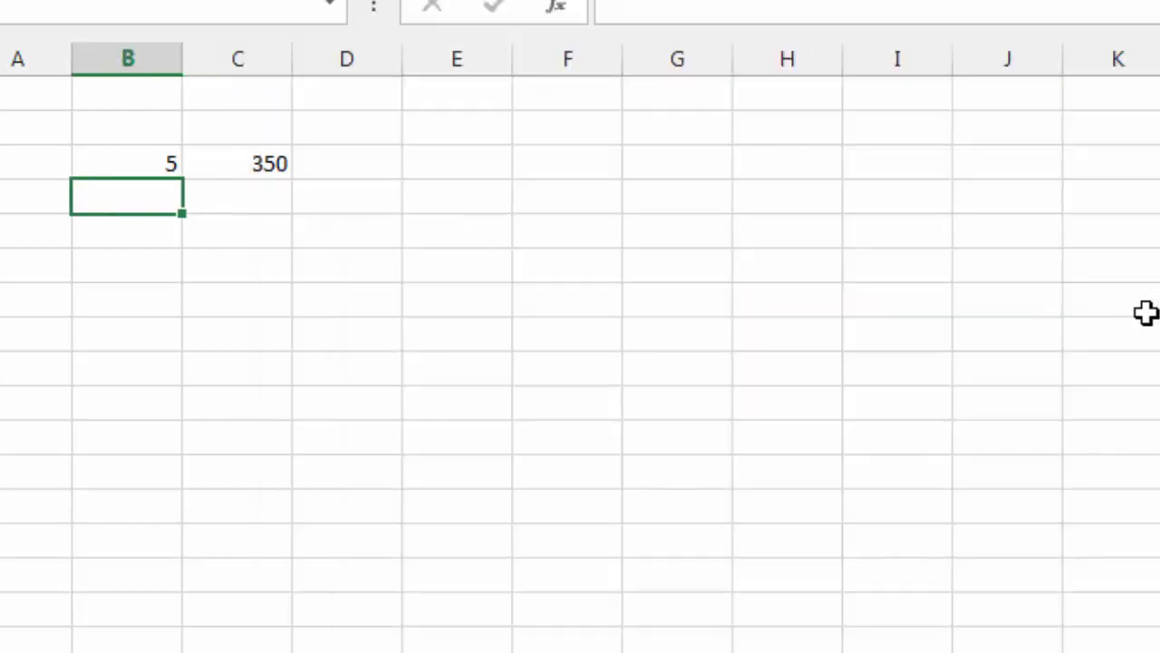
Enter 4 in B4 and =manoj(B4) in C4, which shows 280.
text(4)
key(Tab)
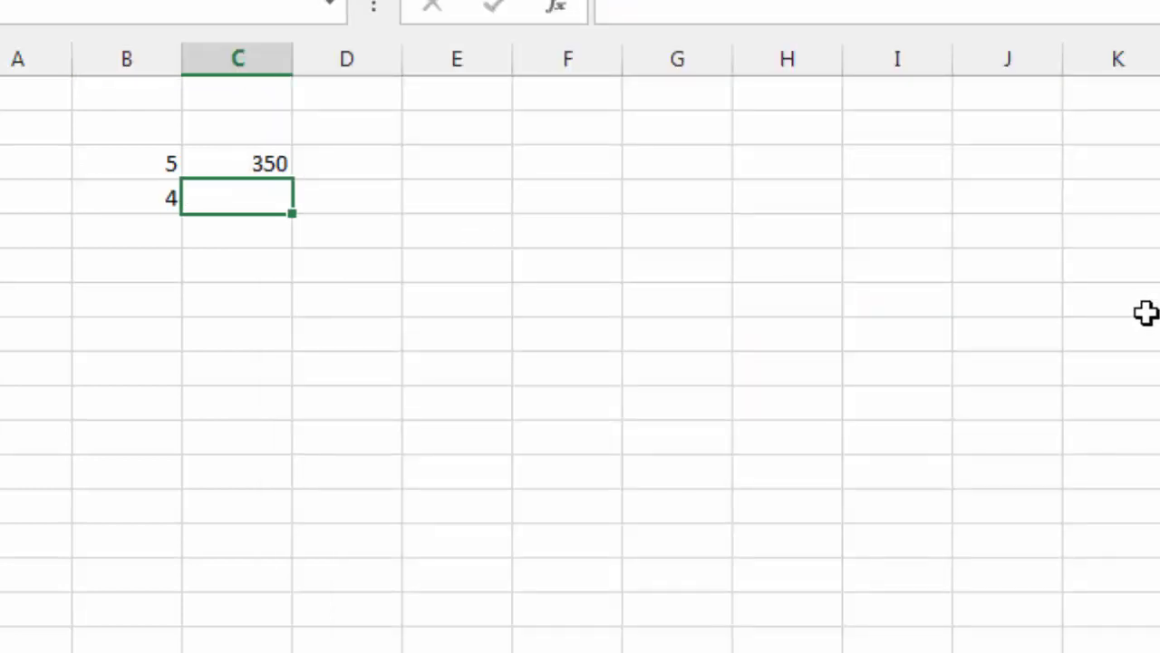
text(=)
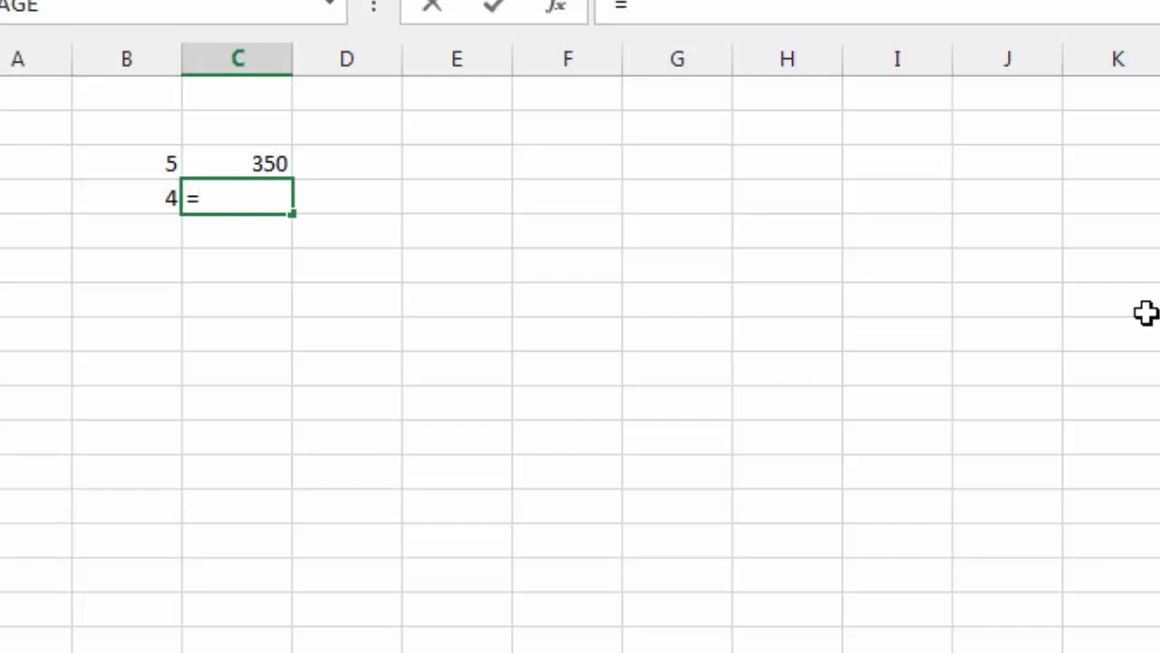
text(man)
key(Tab)
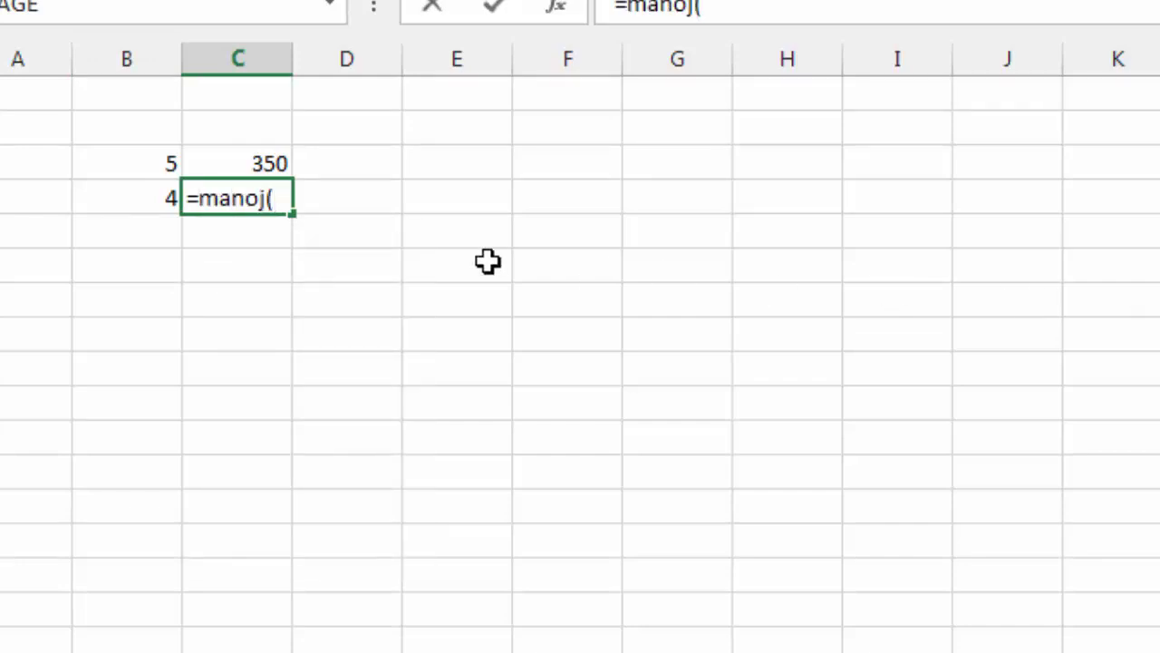
click(136, 198)
text())
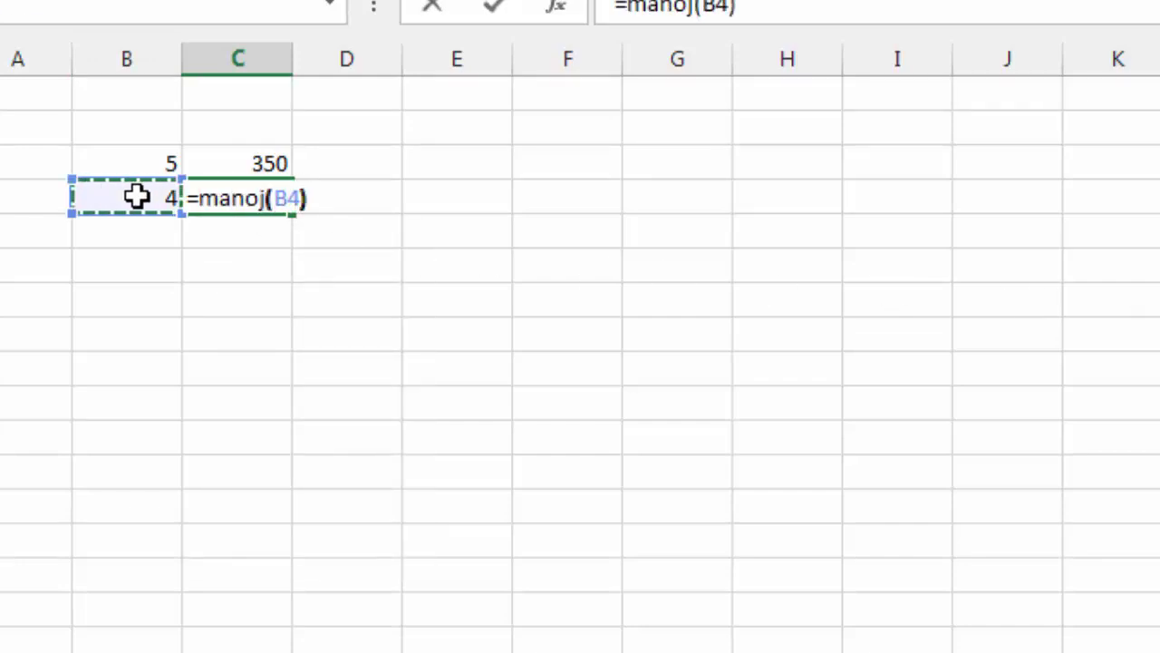
key(Return)
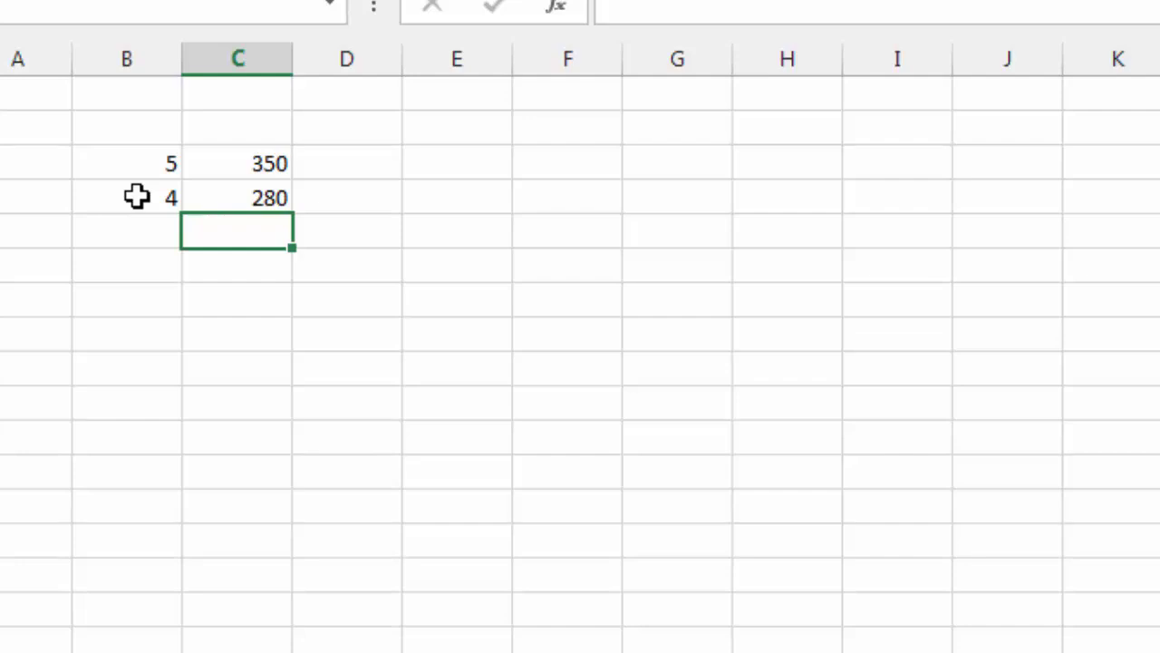
key(Right)
Enter =manoj(B3,B4) in D3, which gives #VALUE!, then reopen the manoj code.
key(Up)
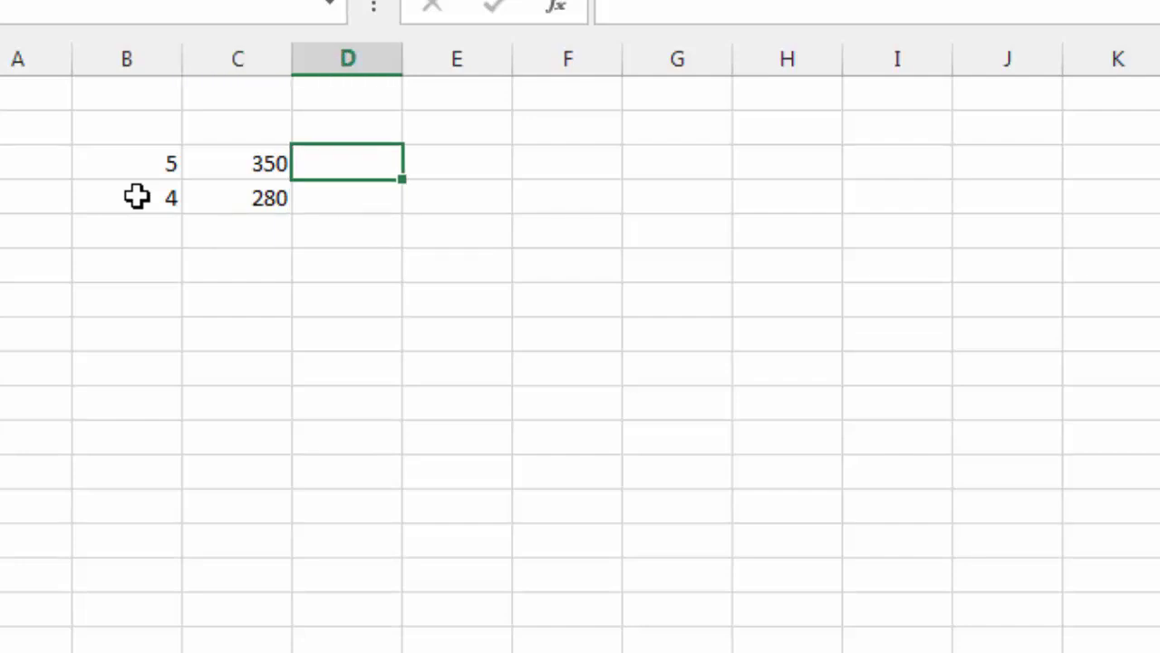
text(=manoj()
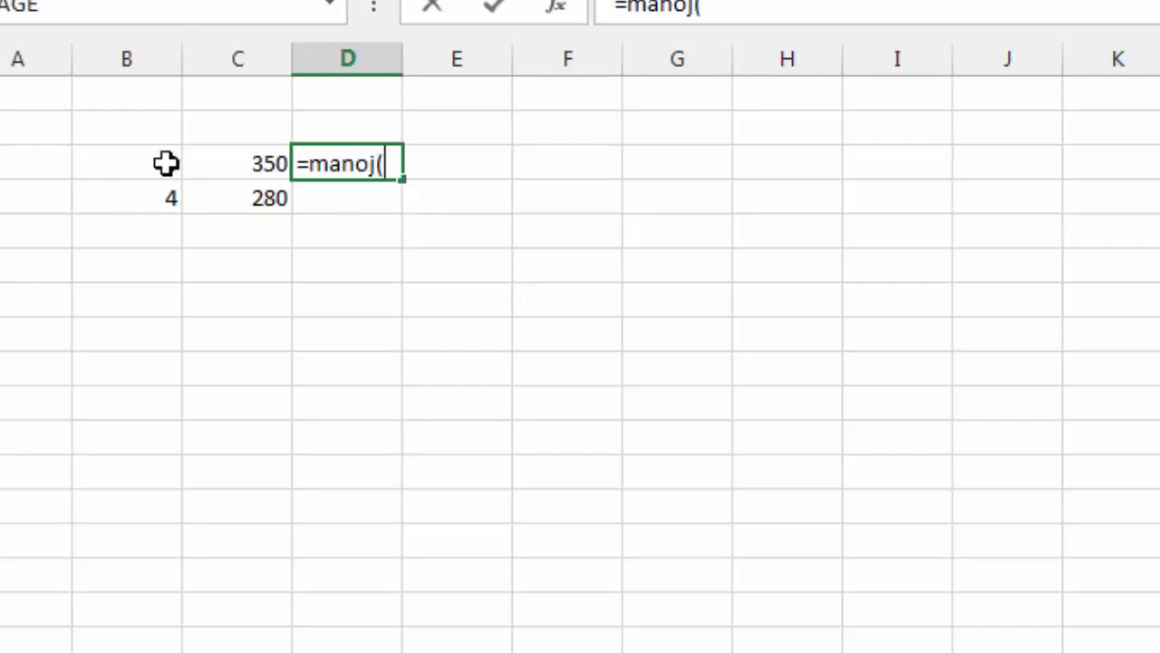
click(150, 163)
text(,)
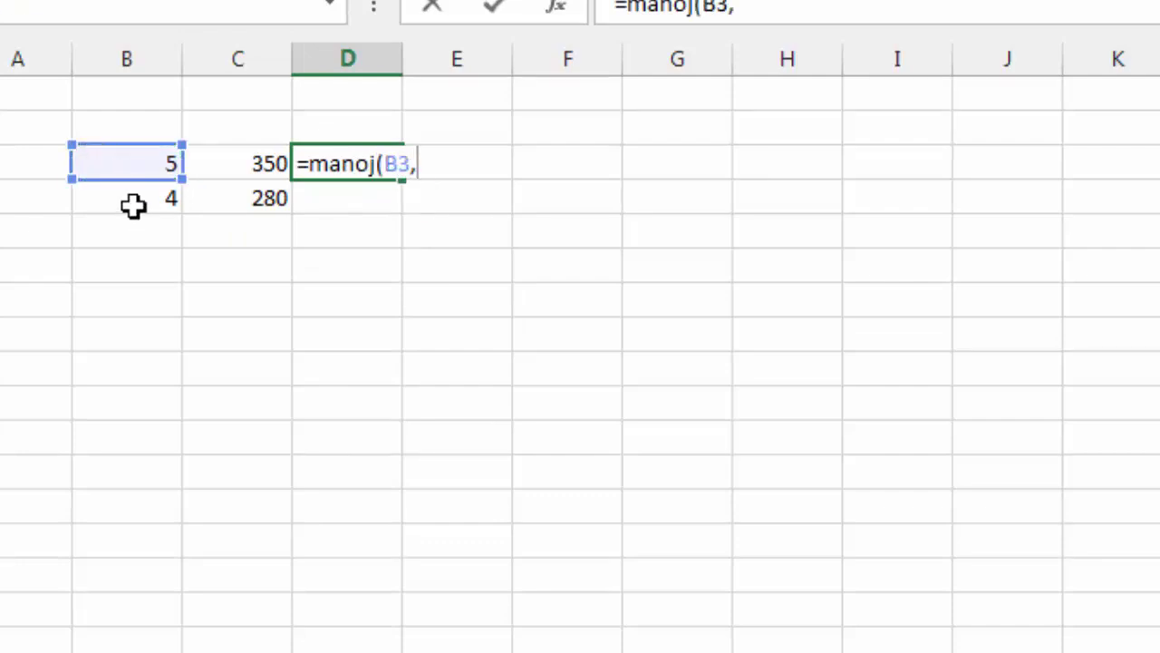
click(133, 207)
text())
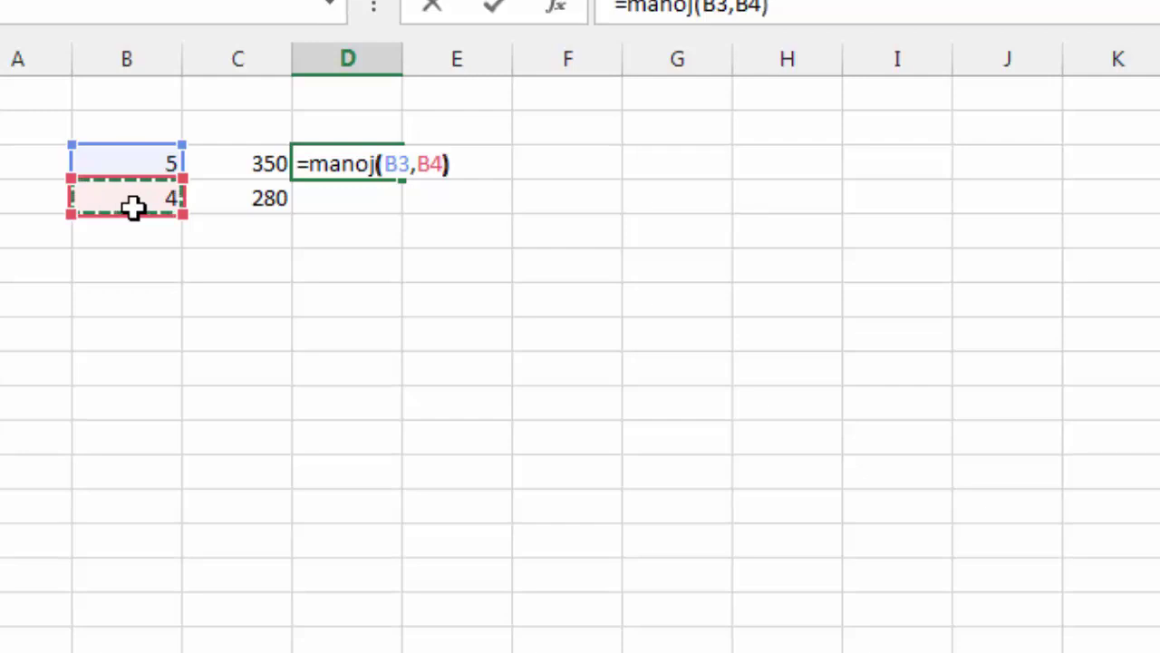
key(Return)
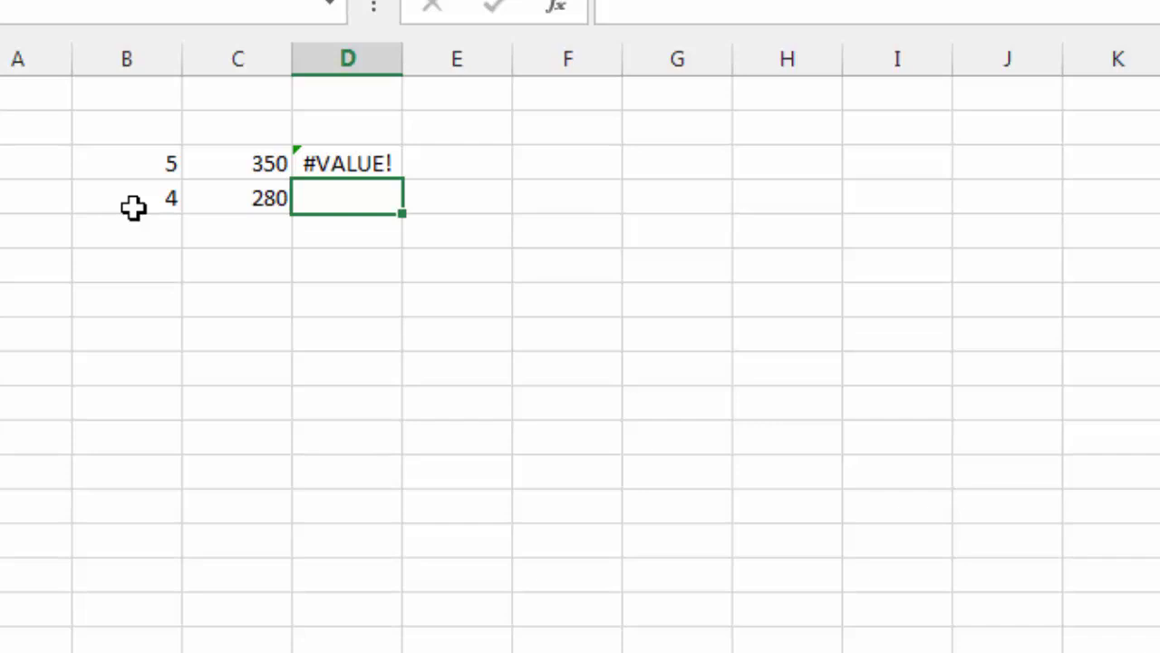
key(alt+F11)
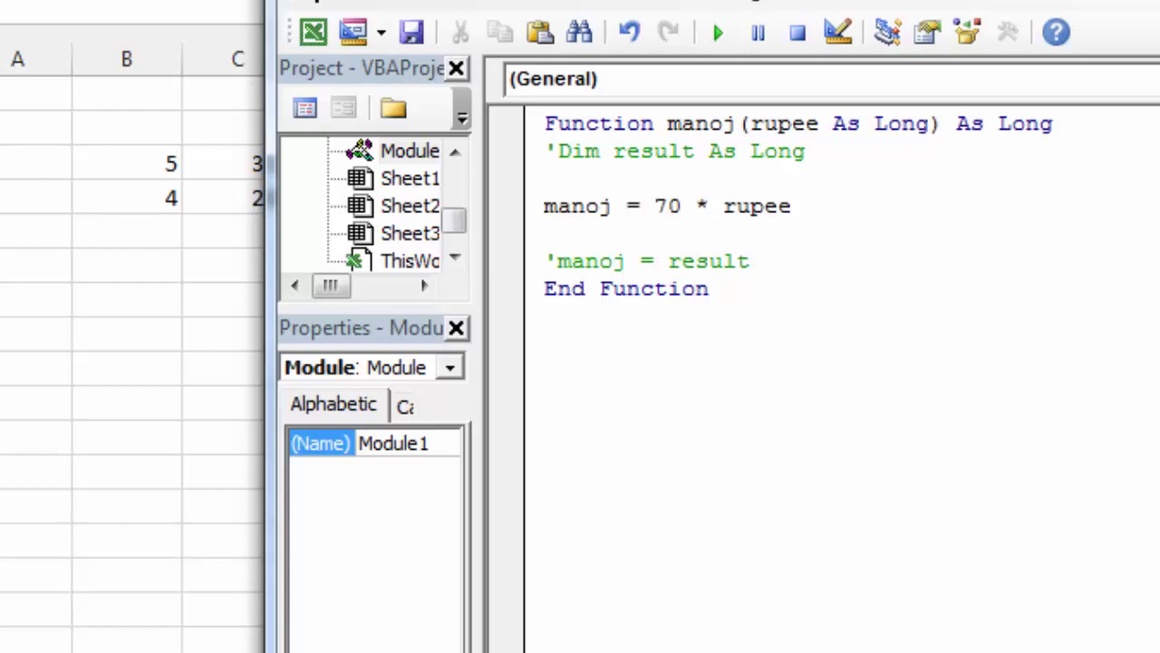
Rename manoj's parameter from rupee to radius.
click(819, 127)
key(BackSpace)
key(BackSpace)
key(BackSpace)
key(BackSpace)
key(BackSpace)
text(rad)
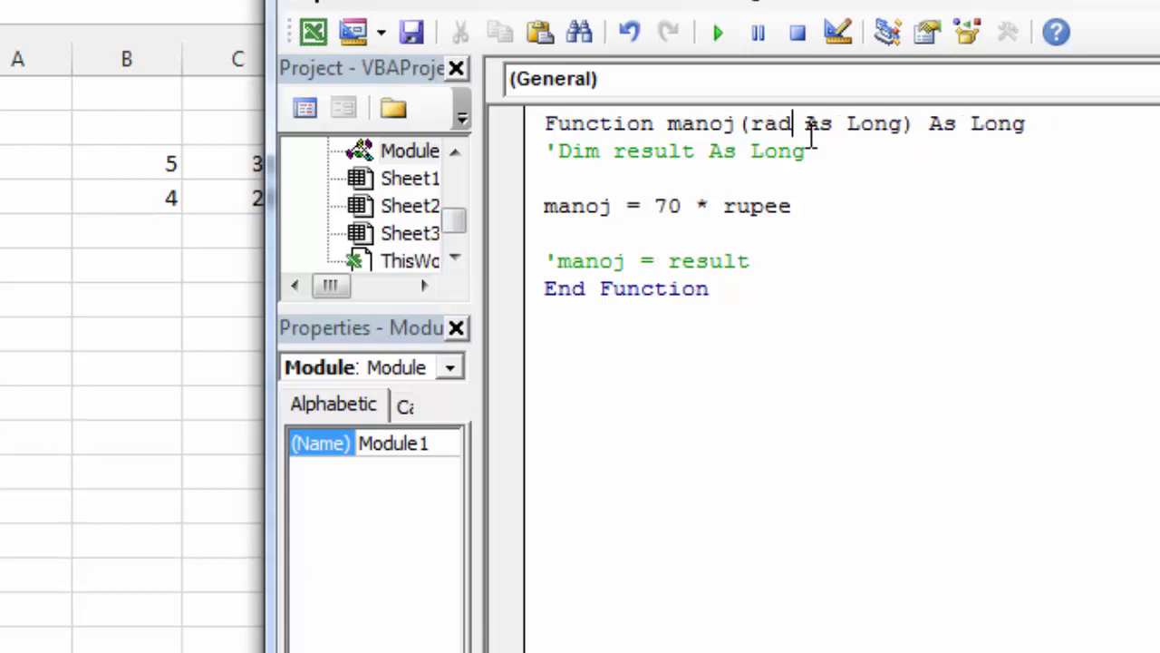
text(ius)
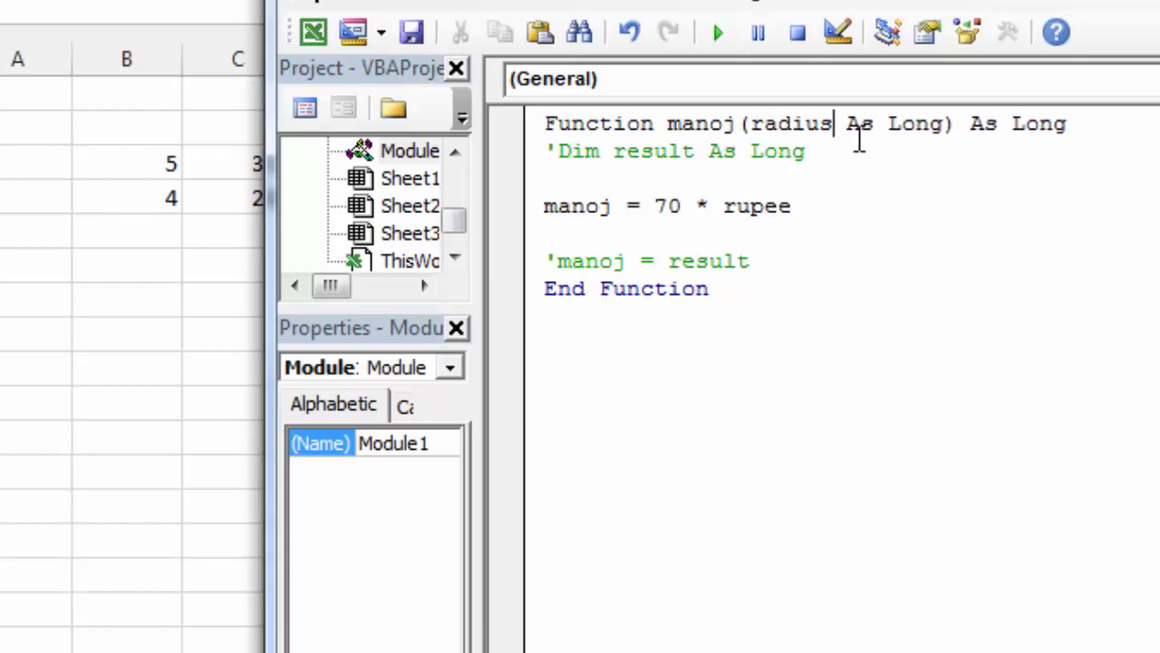
Change the return expression from 70 * rupee to 3.14 * radius * radius.
click(683, 207)
key(BackSpace)
key(BackSpace)
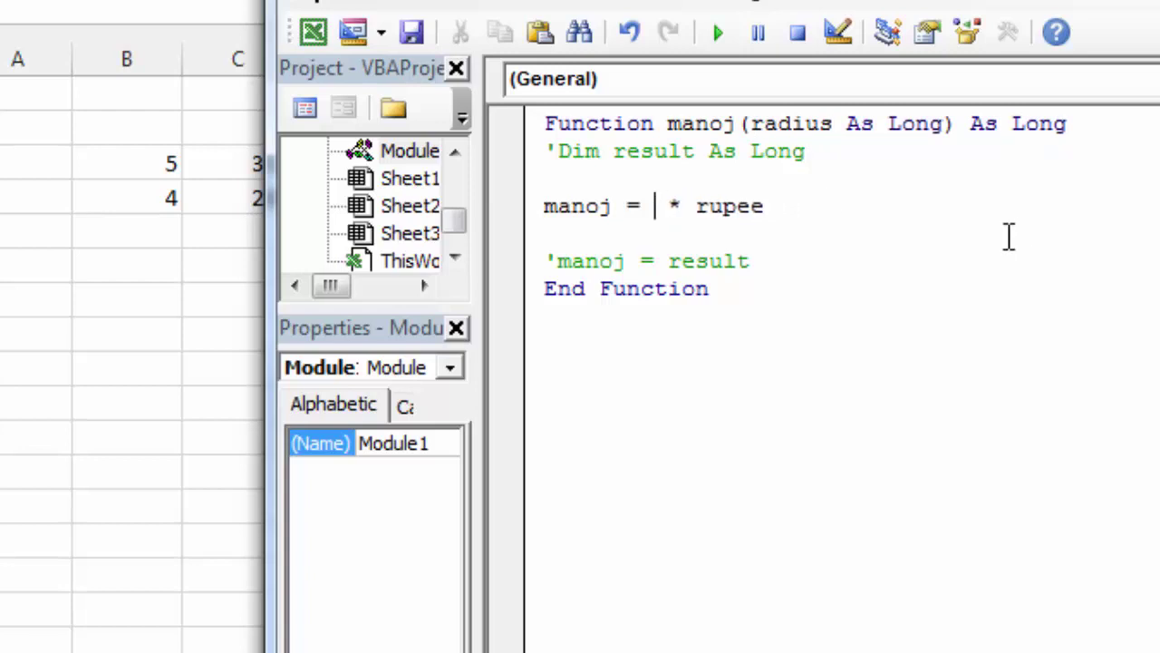
text(3.14)
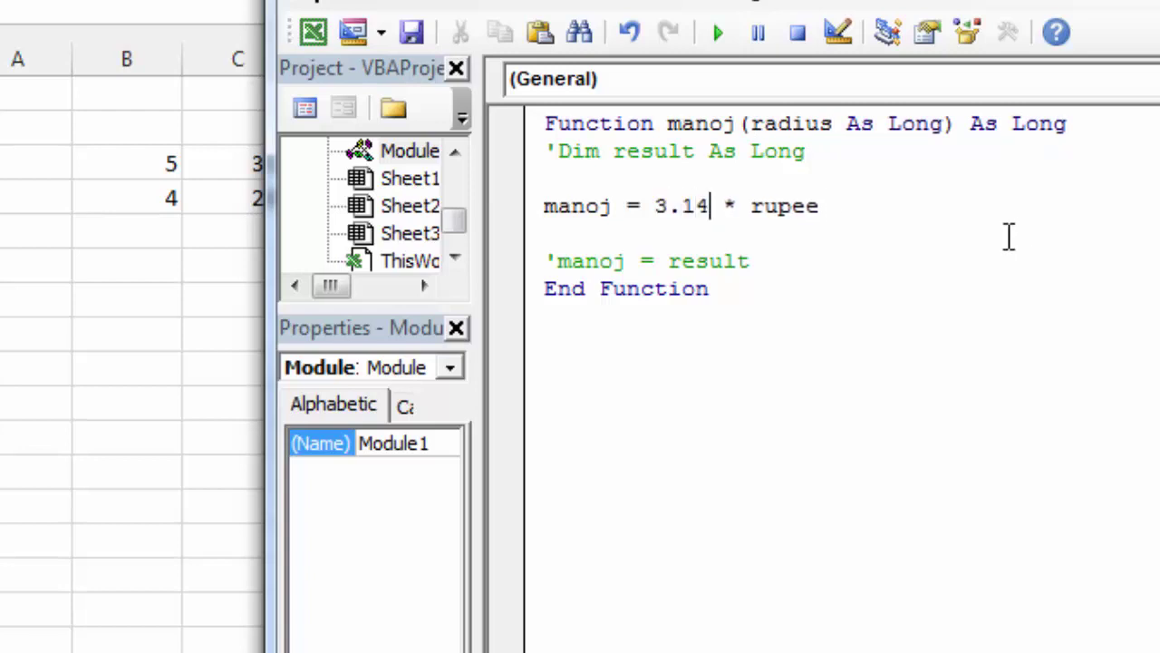
click(834, 210)
key(BackSpace)
key(BackSpace)
key(BackSpace)
key(BackSpace)
key(BackSpace)
text(ra)
text(dius*)
text(ras)
key(BackSpace)
text(dius)
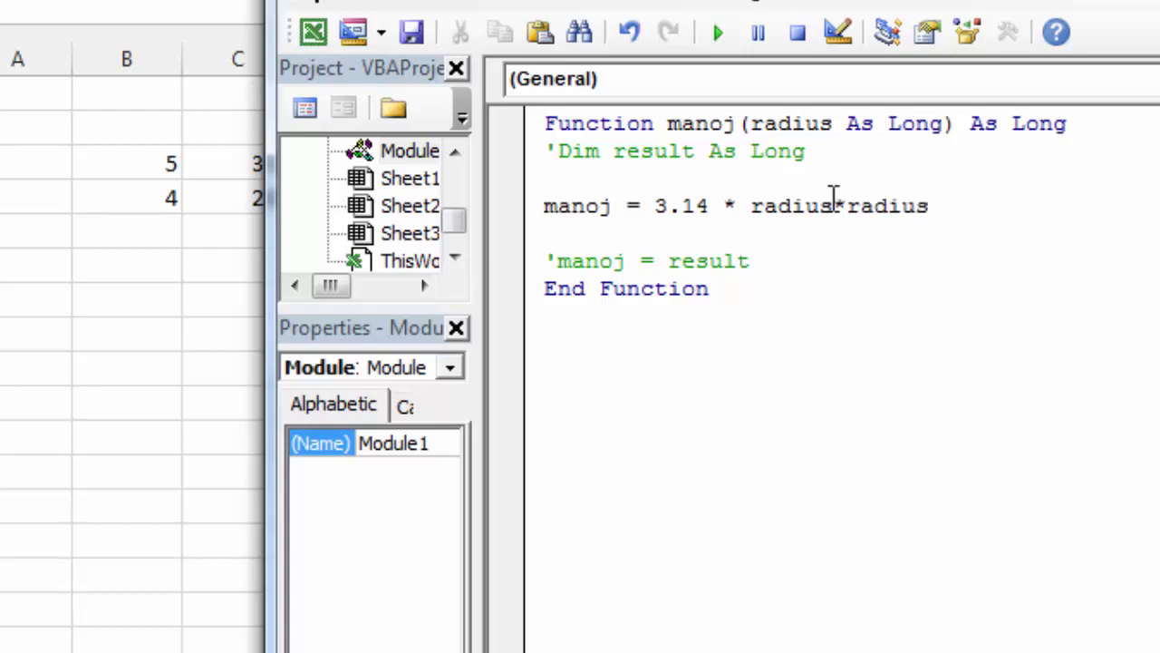
click(904, 282)
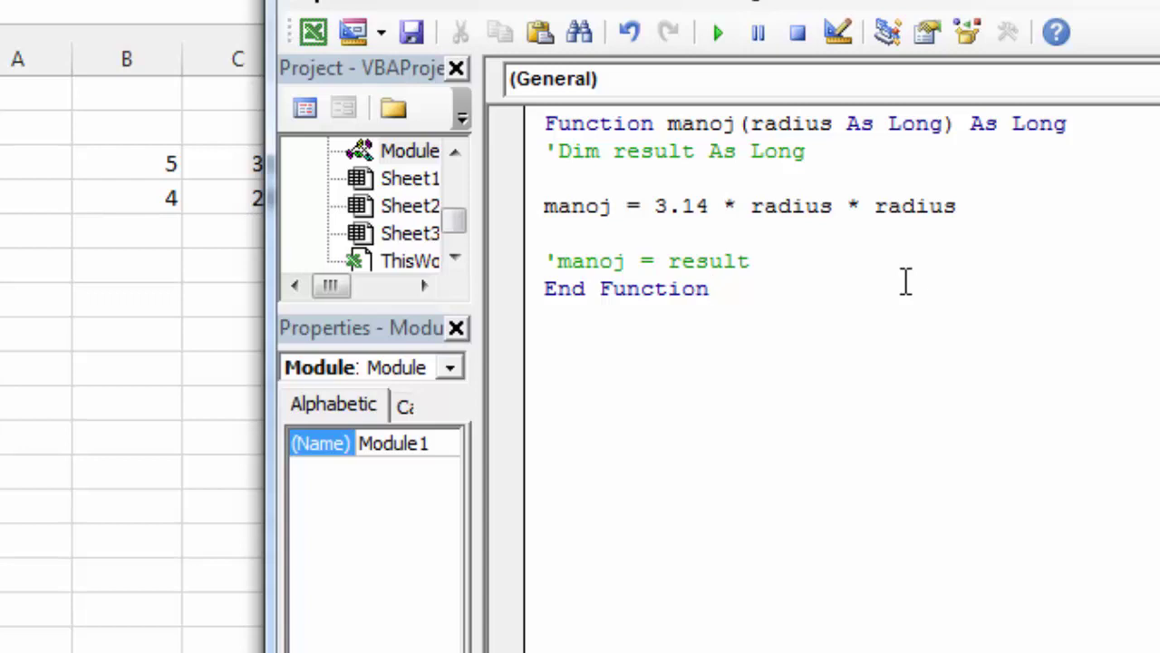
Return to the Excel worksheet, still showing 350 and 280.
click(846, 127)
click(792, 217)
click(930, 218)
Clear the earlier results and the #VALUE! error from columns C and D.
click(218, 232)
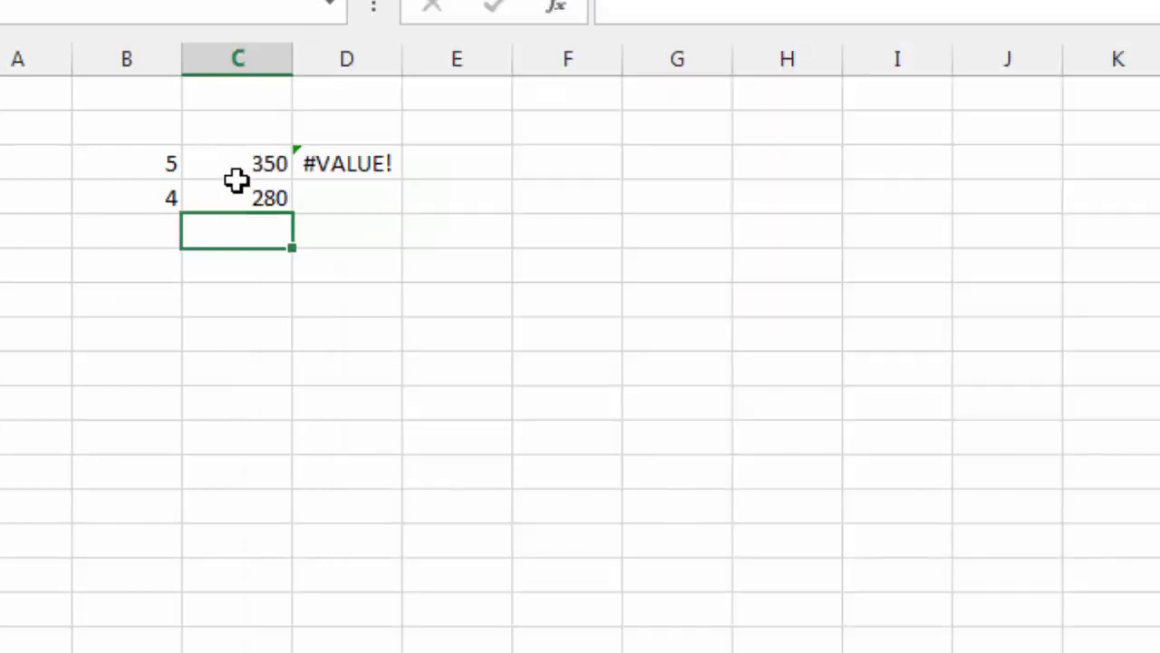
drag(241, 173, 360, 199)
key(Delete)
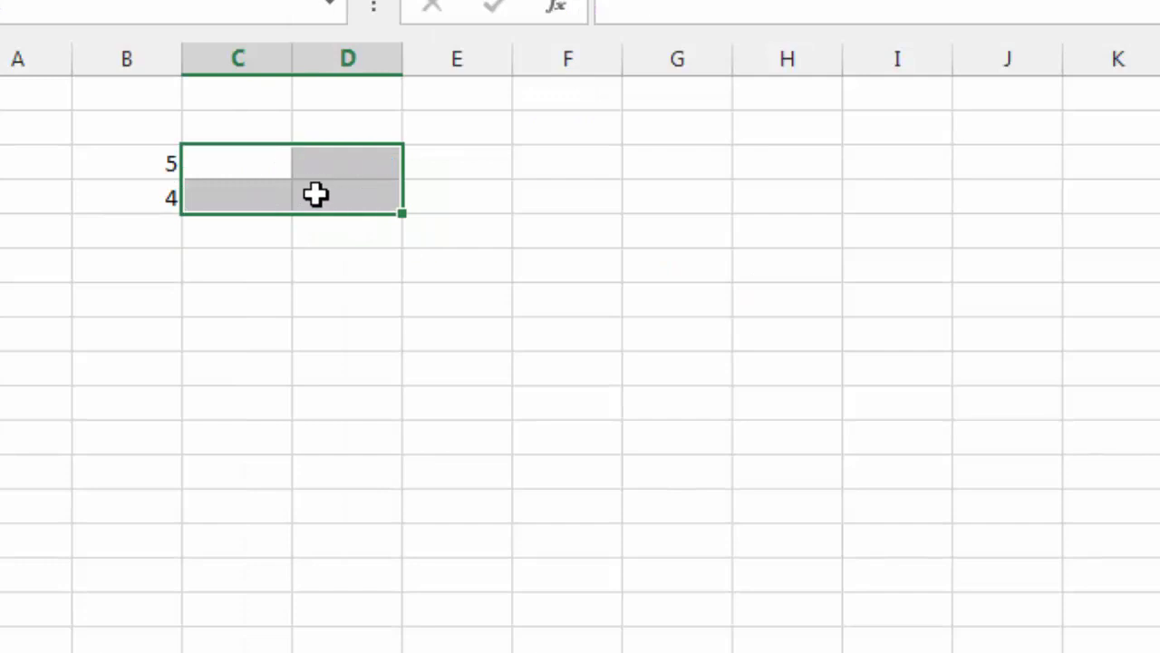
Enter =manoj(B3) in C3 so it shows 79.
click(243, 163)
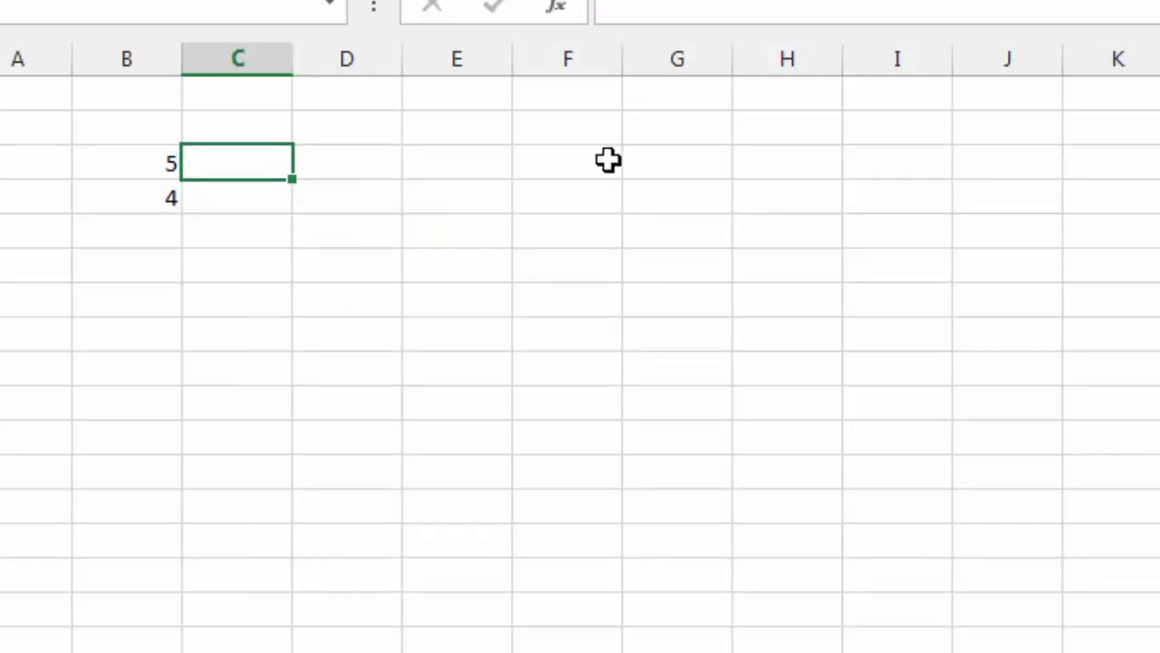
text(=)
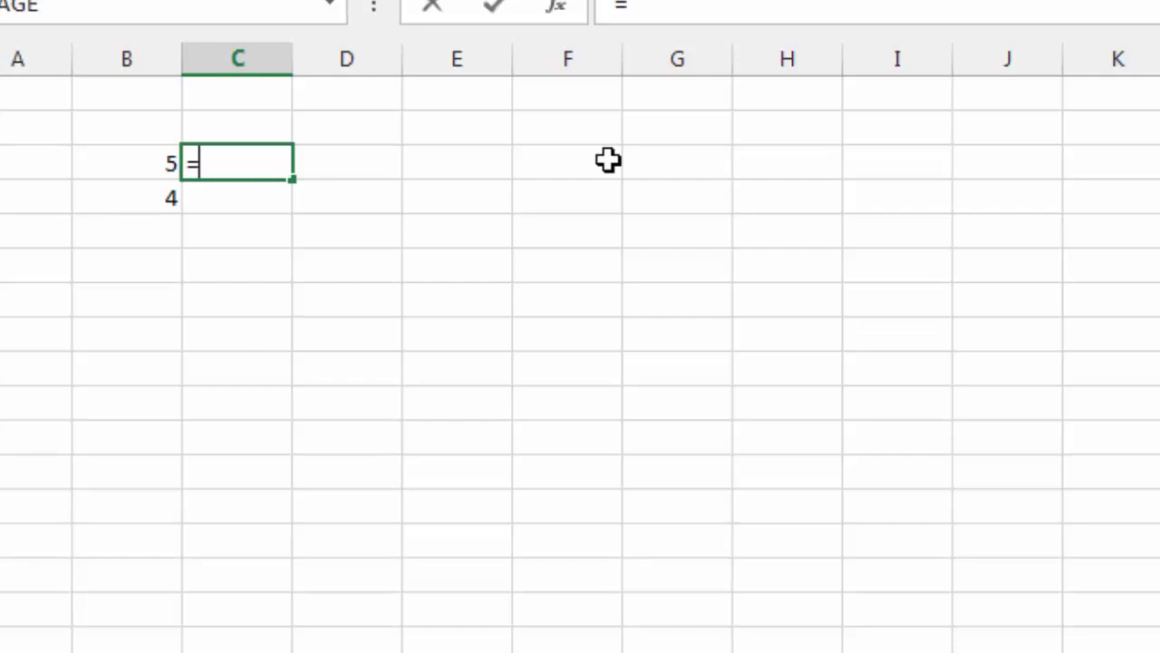
text(ma)
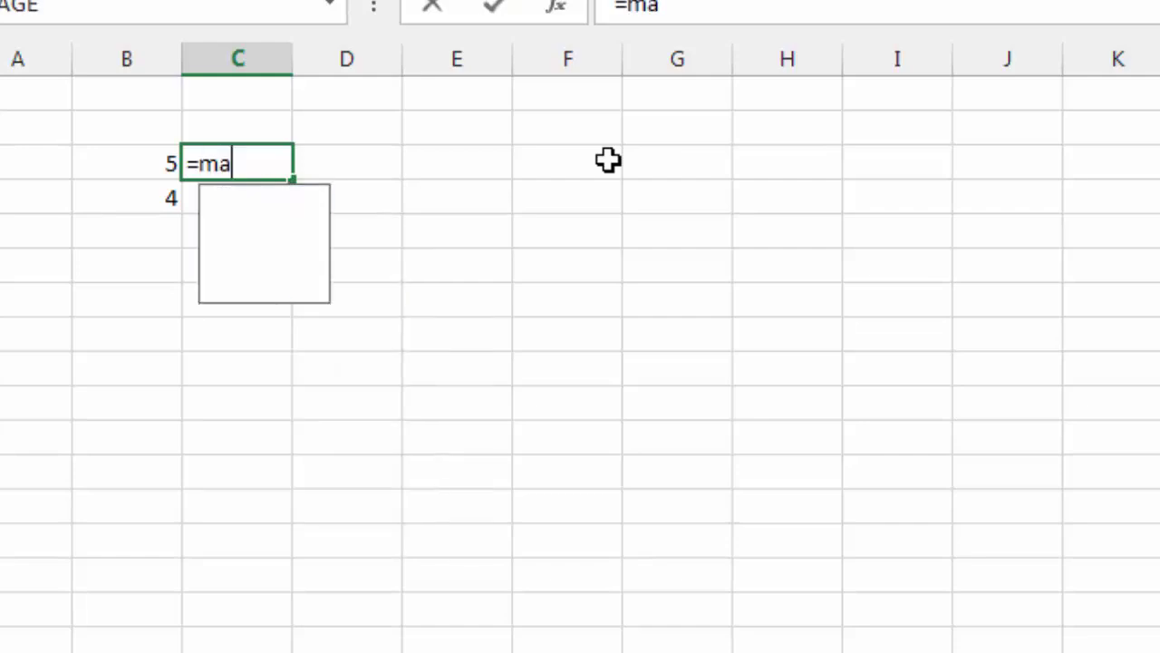
text(noj()
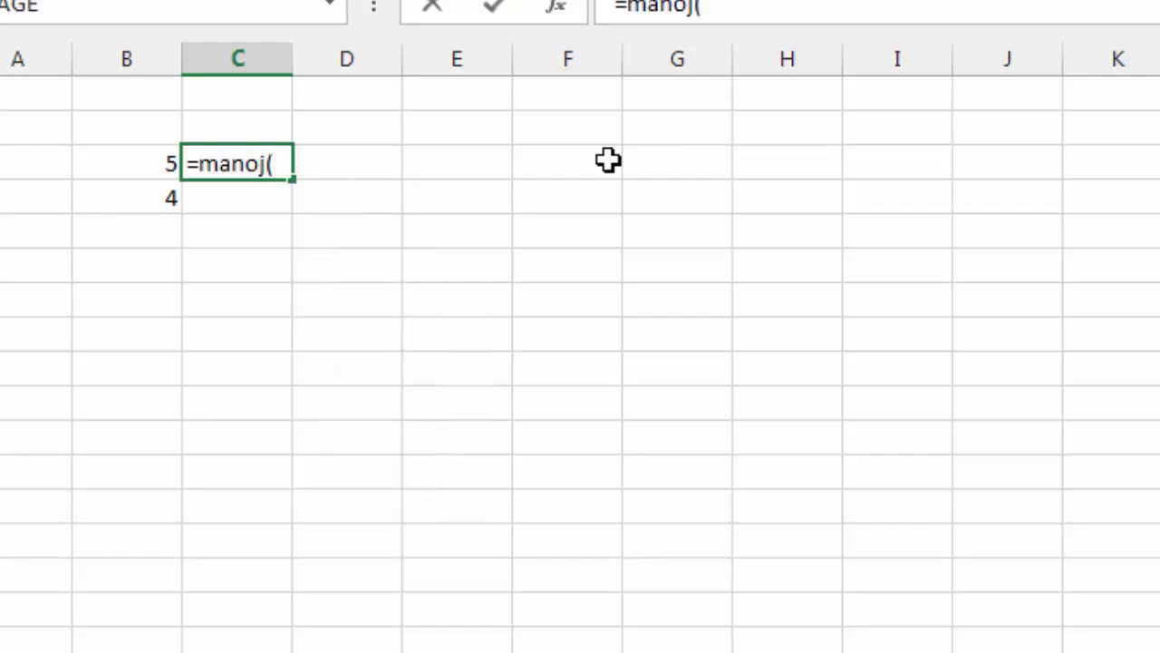
click(164, 164)
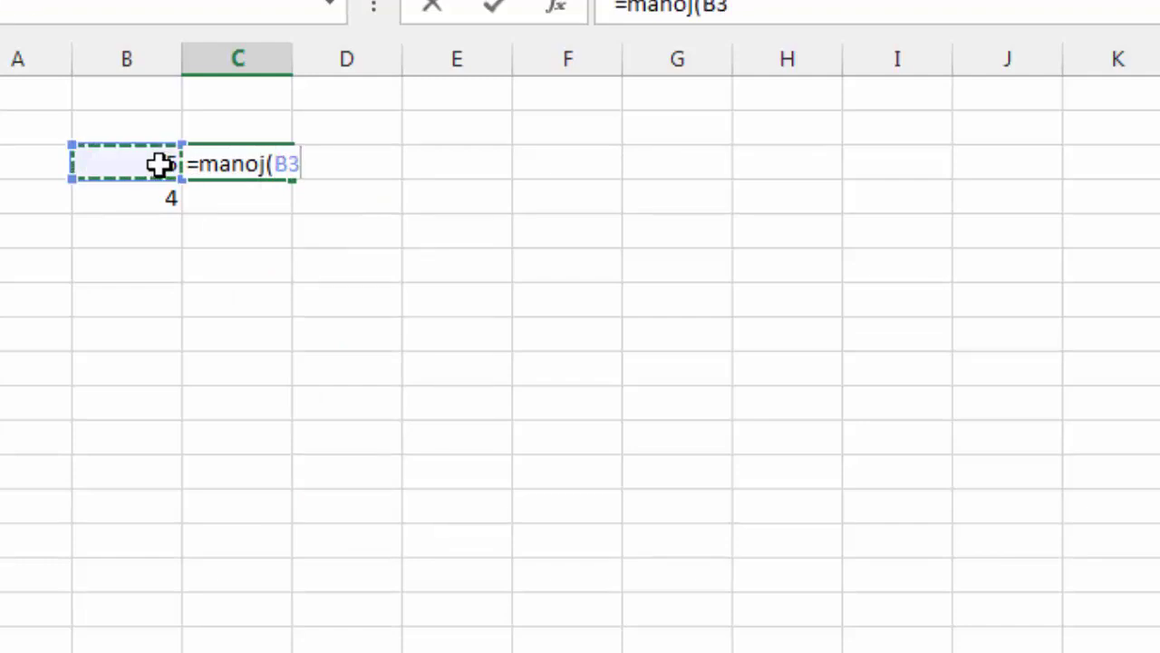
text())
key(Return)
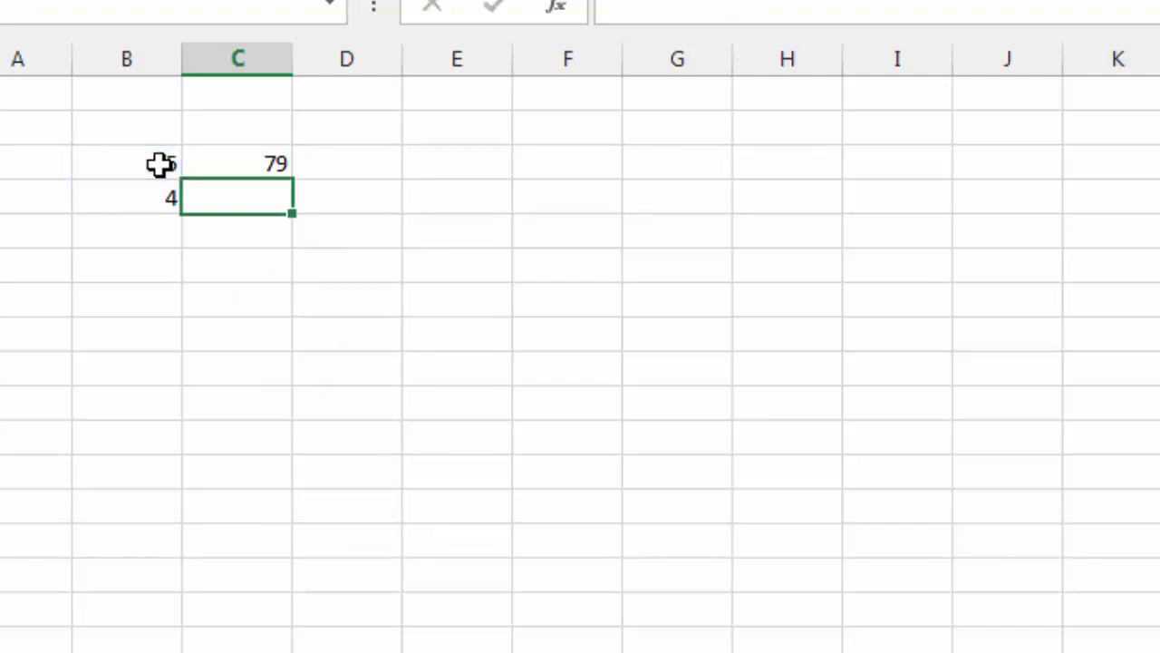
Enter 3.14, 5 and 5 in cells E3, F3 and G3.
click(393, 172)
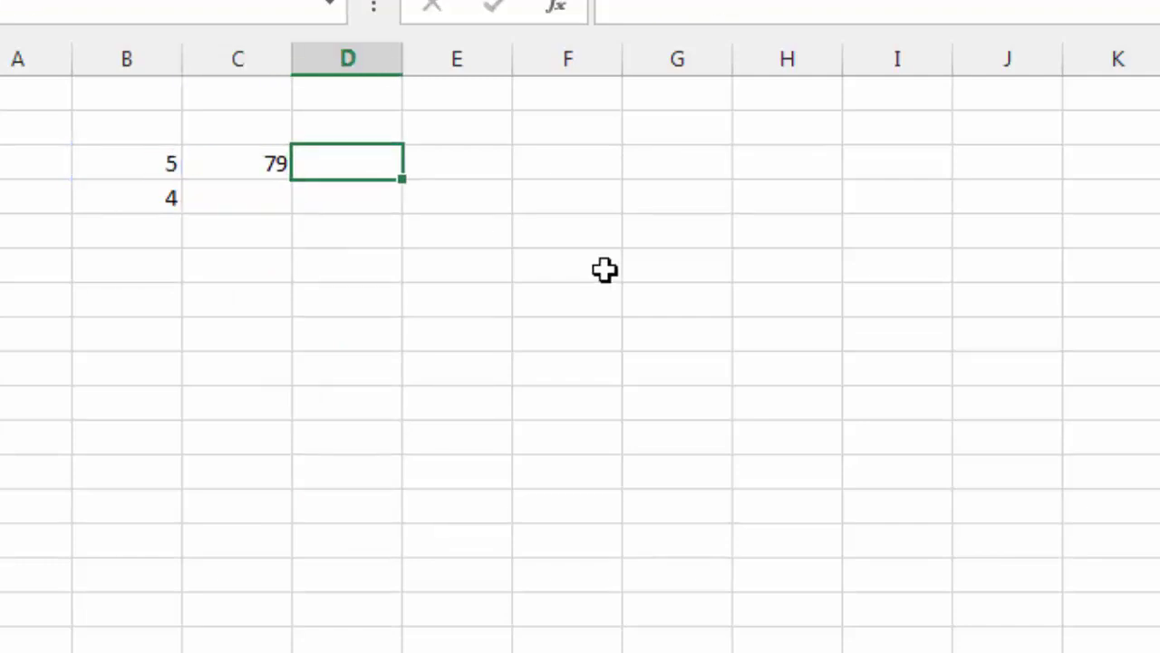
key(Right)
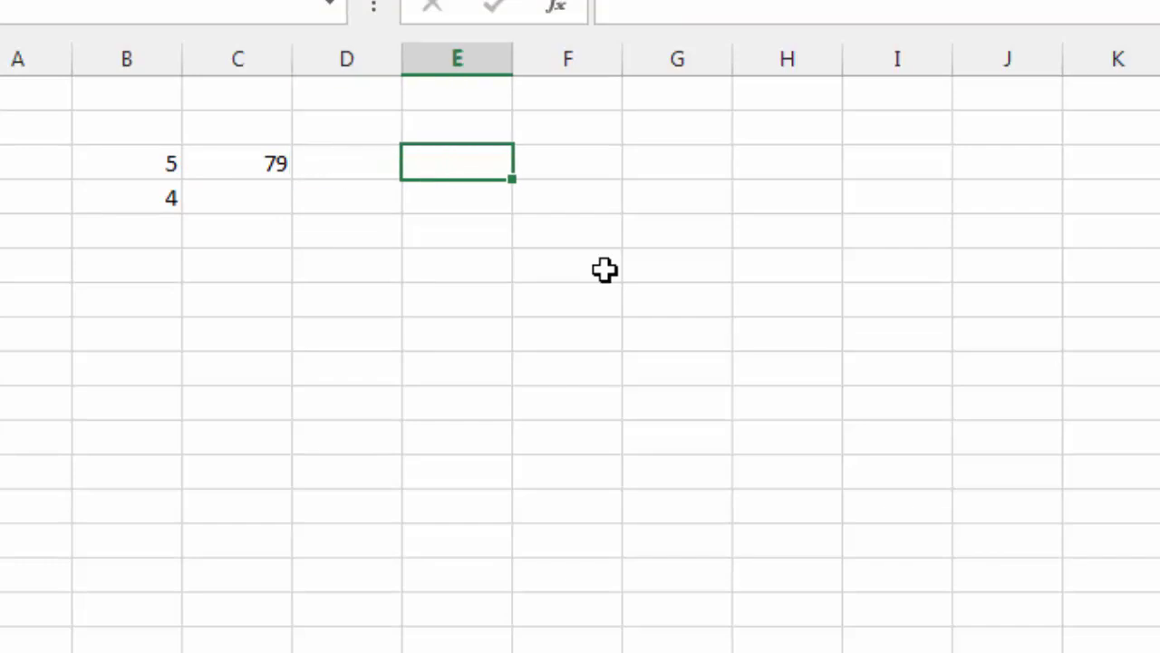
text(3.14)
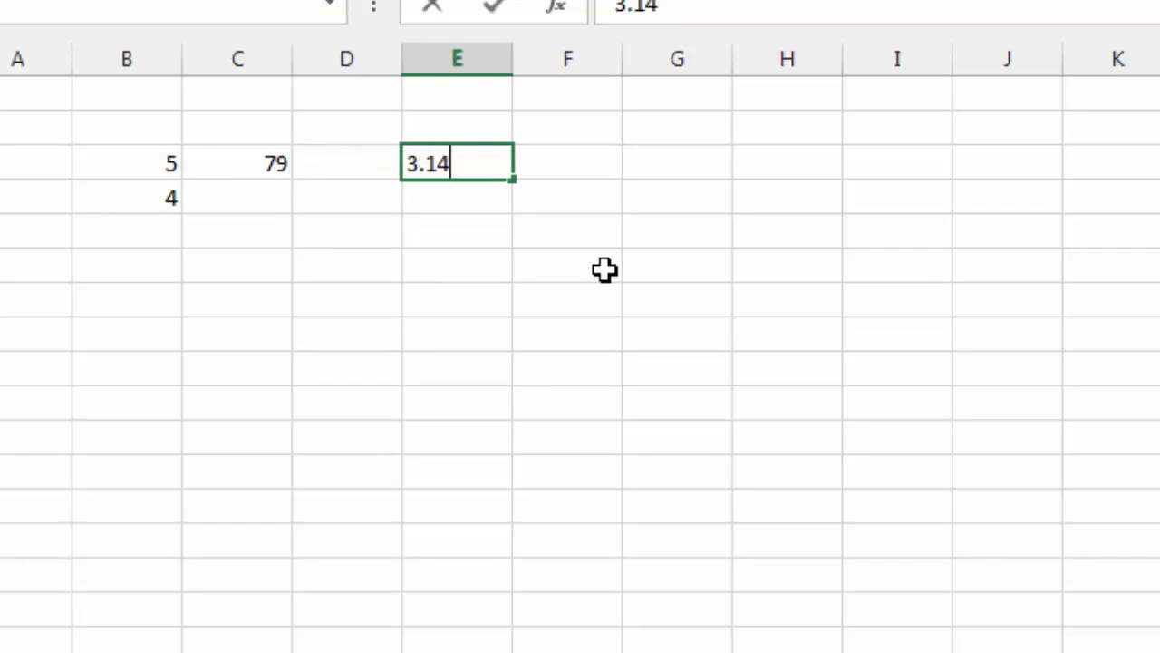
key(Right)
text(5)
key(Right)
text(5)
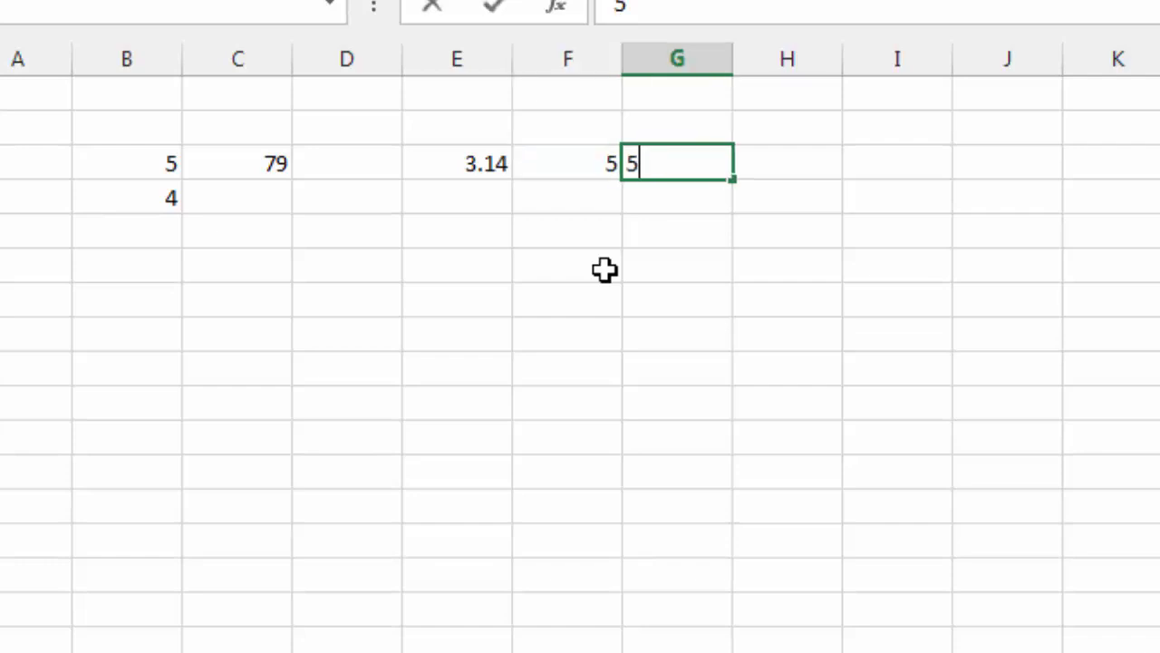
key(Right)
Put the product =E3*F3*G3 in H3, compare with C3, and show it without decimals.
text(=)
key(Left)
key(Left)
text(*)
key(Left)
key(Left)
text(*)
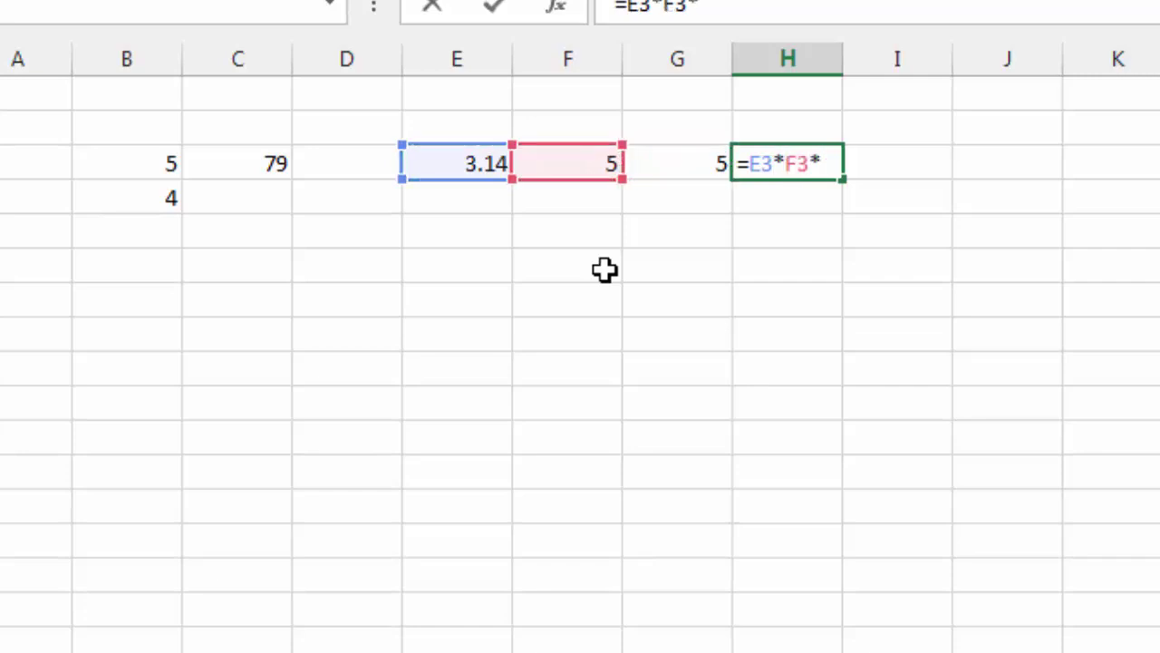
key(Left)
key(Return)
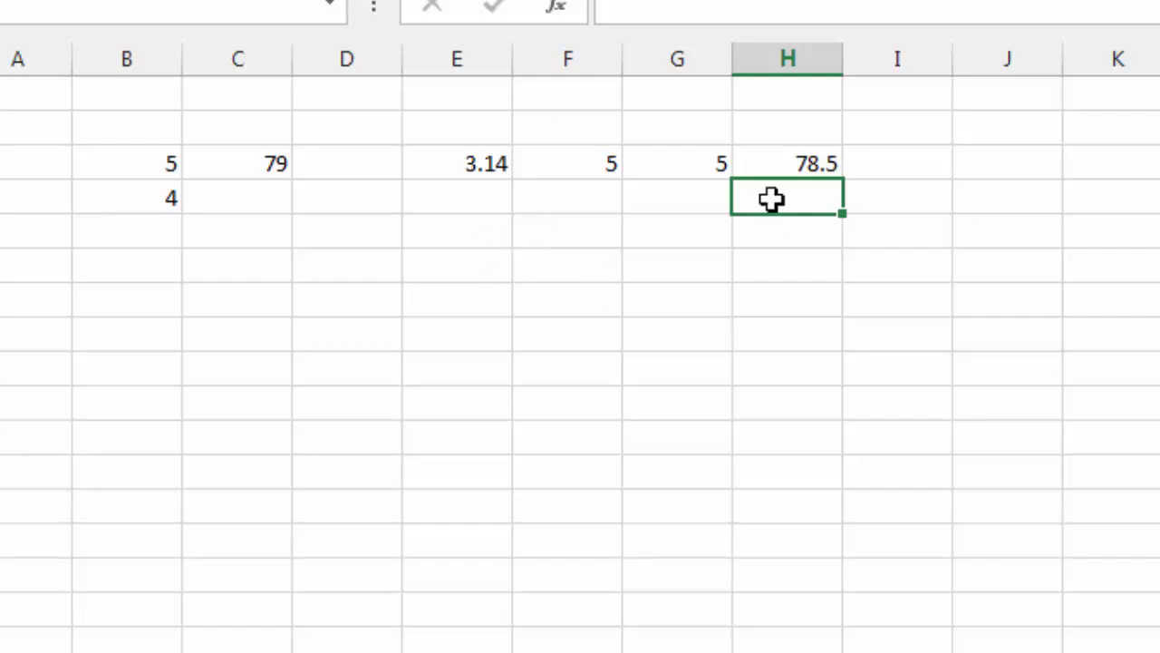
click(782, 168)
click(239, 172)
click(743, 158)
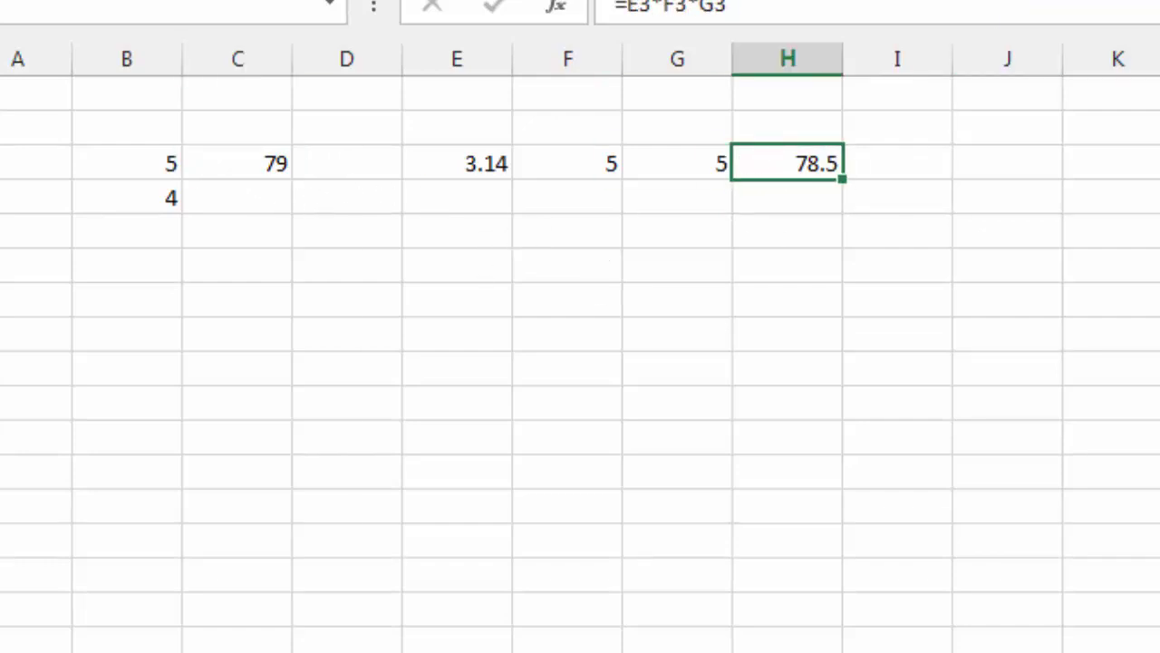
click(774, 228)
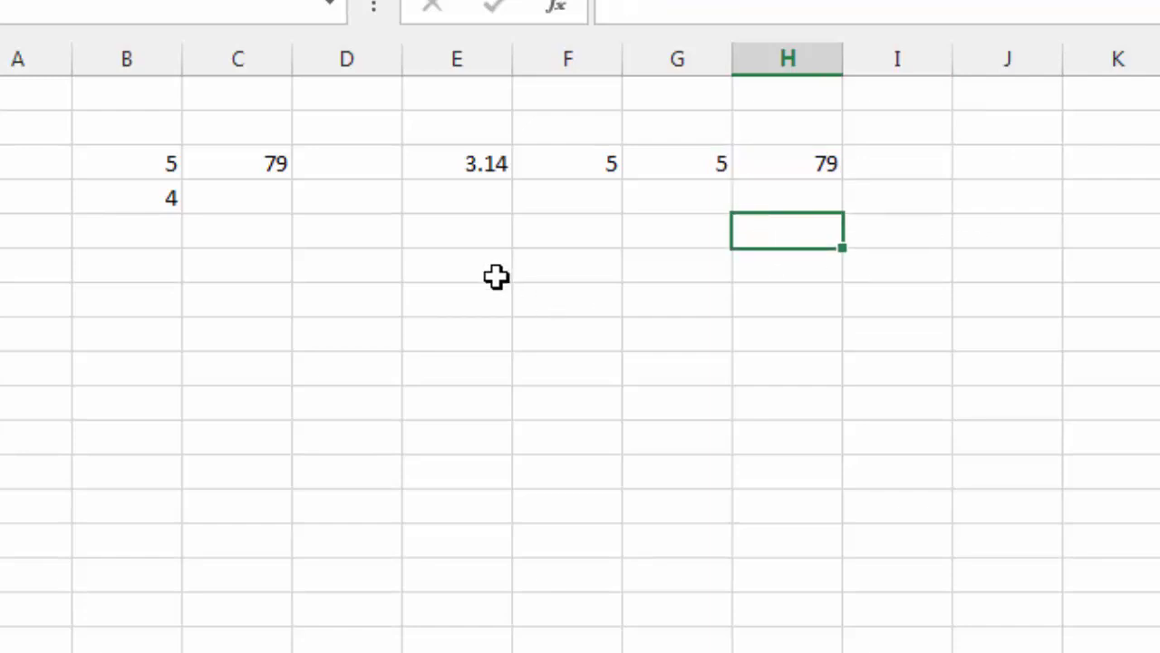
Clear row 3 from C3 to I3 and select C3.
drag(237, 164, 897, 163)
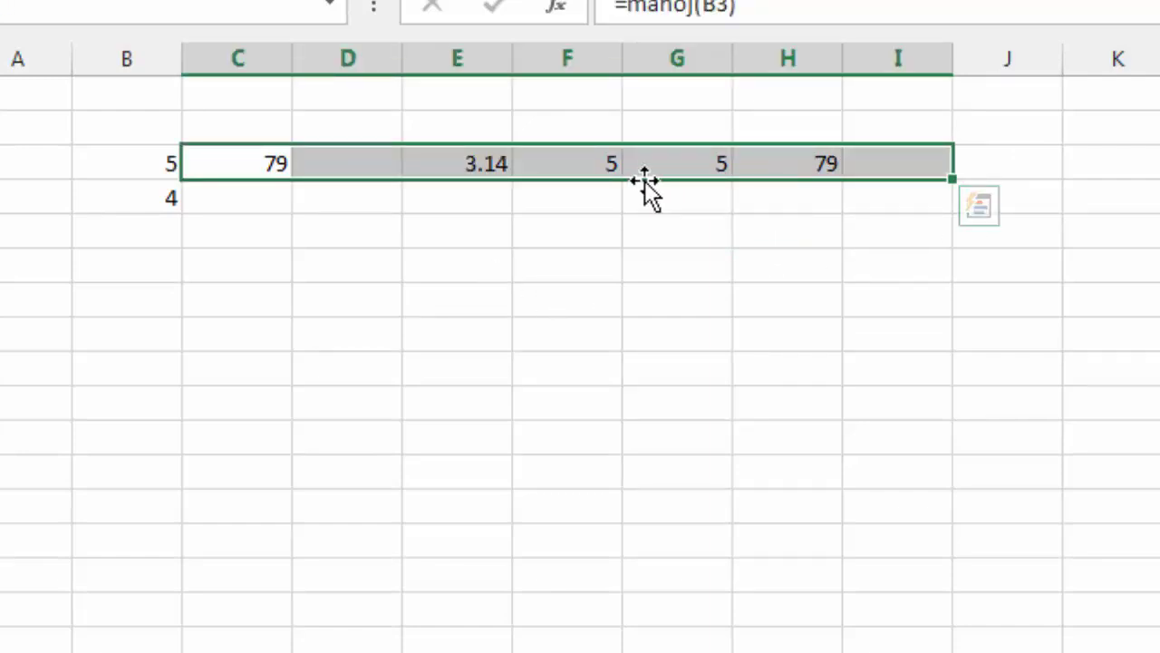
key(Delete)
click(353, 194)
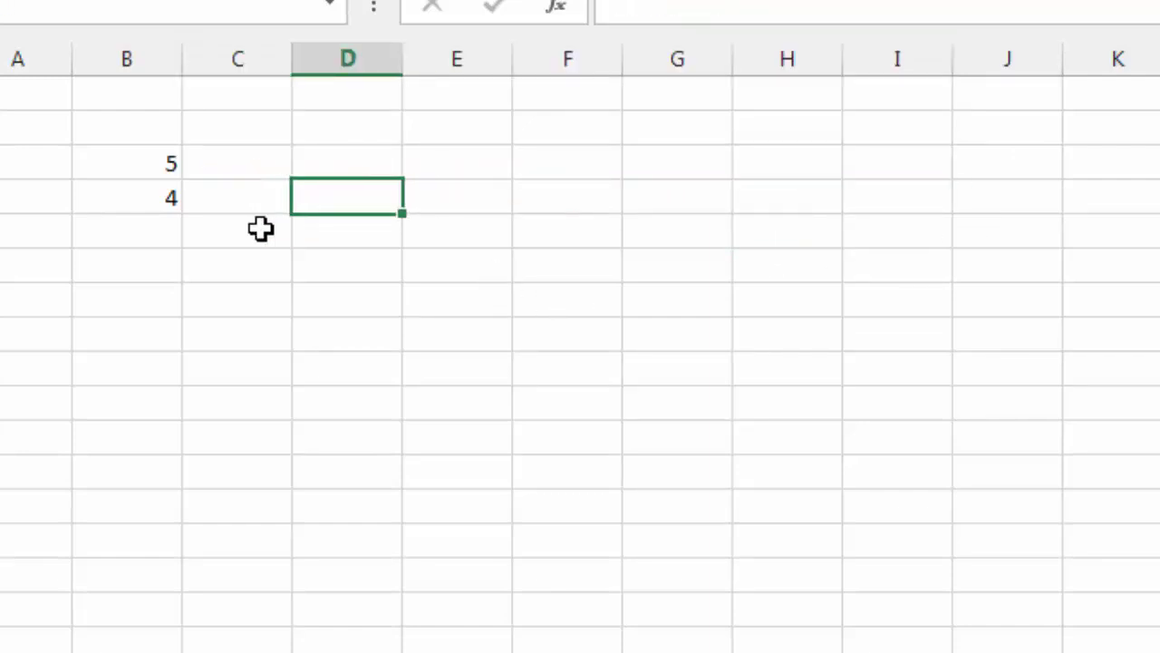
click(242, 170)
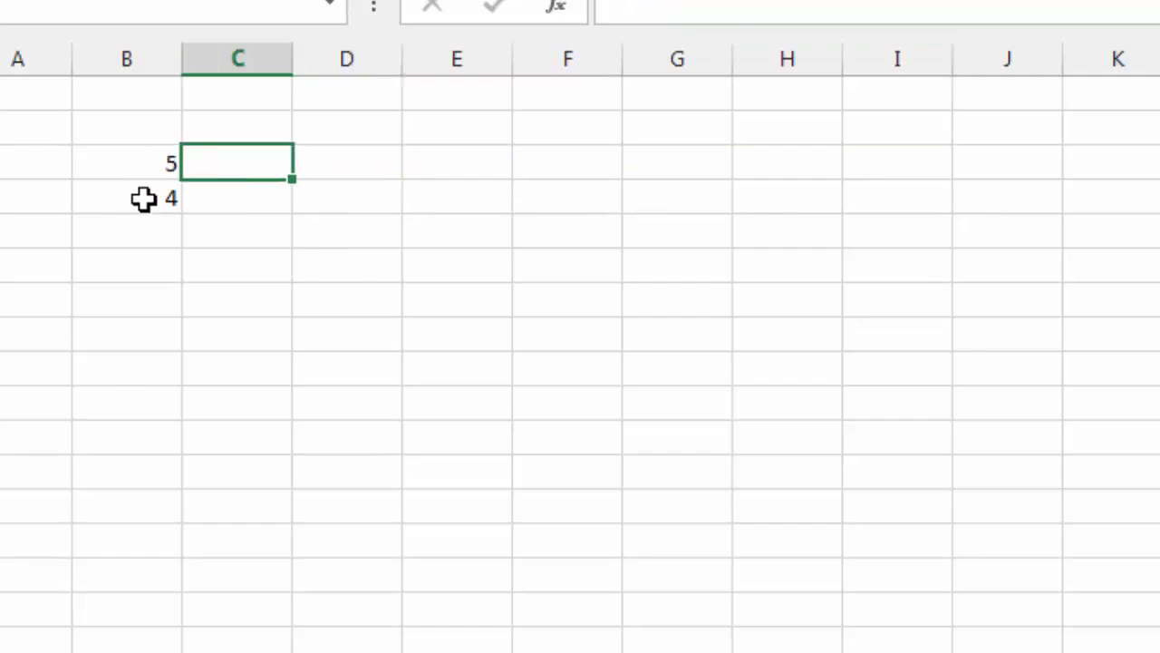
Add a second parameter var As Long to the manoj function line.
key(alt+F11)
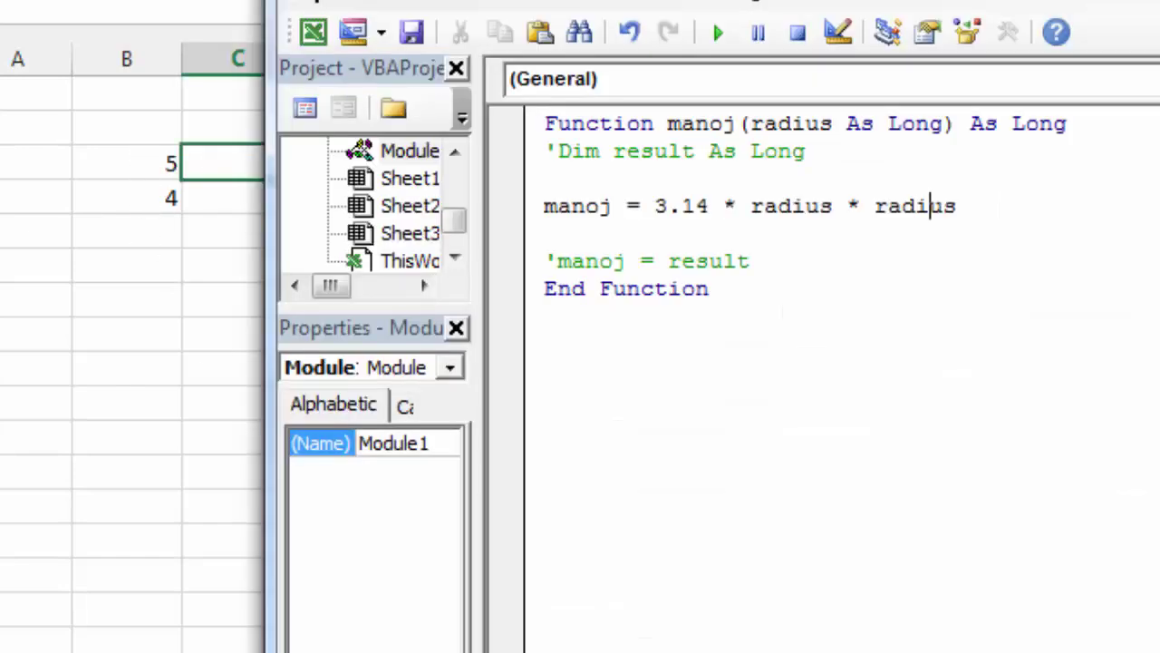
click(946, 123)
text(, )
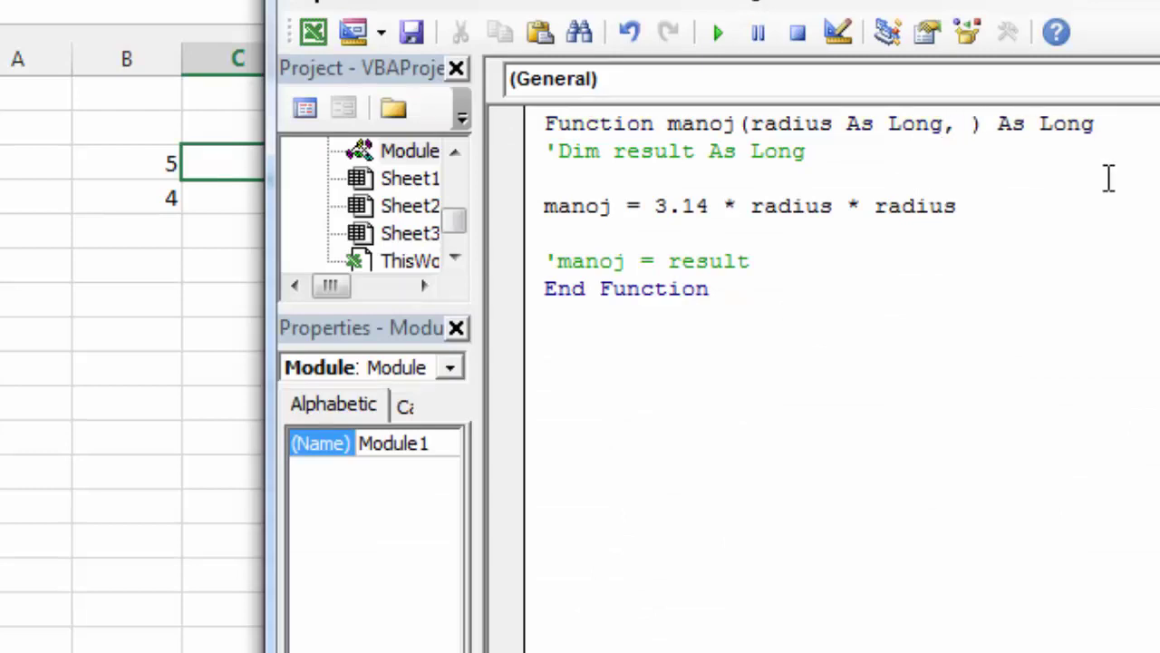
text(vas)
key(BackSpace)
text(r as long)
click(841, 305)
Make manoj return 3.14 * radius * var, then select C3 on the worksheet.
click(979, 200)
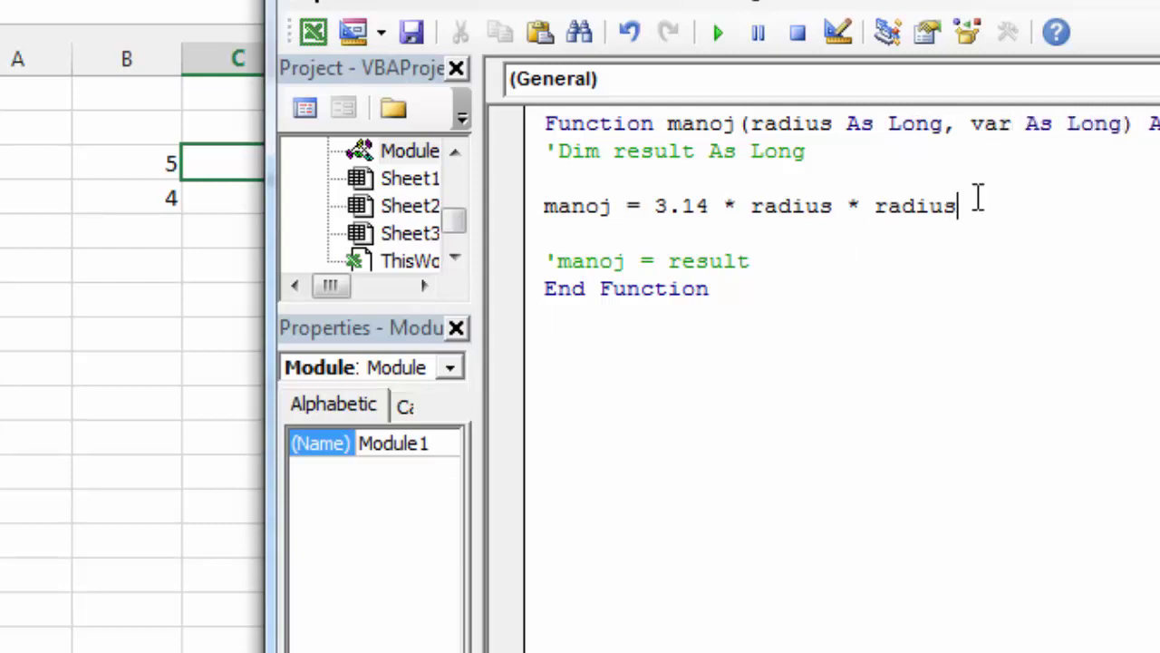
key(BackSpace)
key(BackSpace)
key(BackSpace)
key(BackSpace)
key(BackSpace)
key(BackSpace)
text(var)
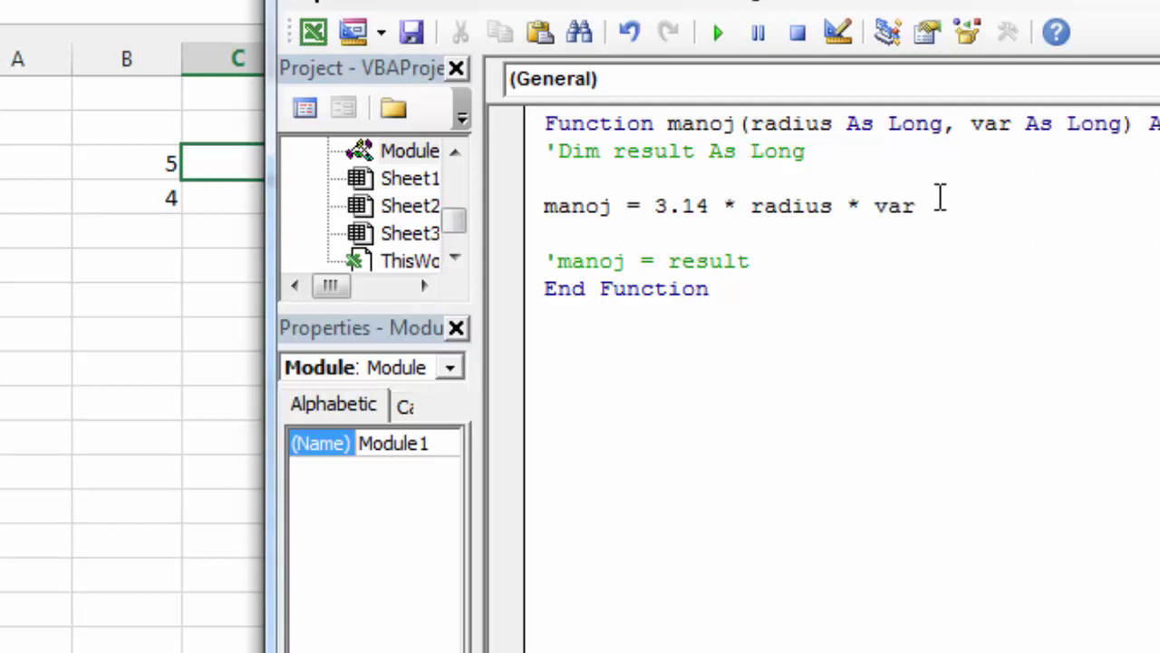
click(243, 263)
click(227, 254)
click(235, 153)
Try =manoj(B3) in C3, then clear the resulting #VALUE! error.
text(=)
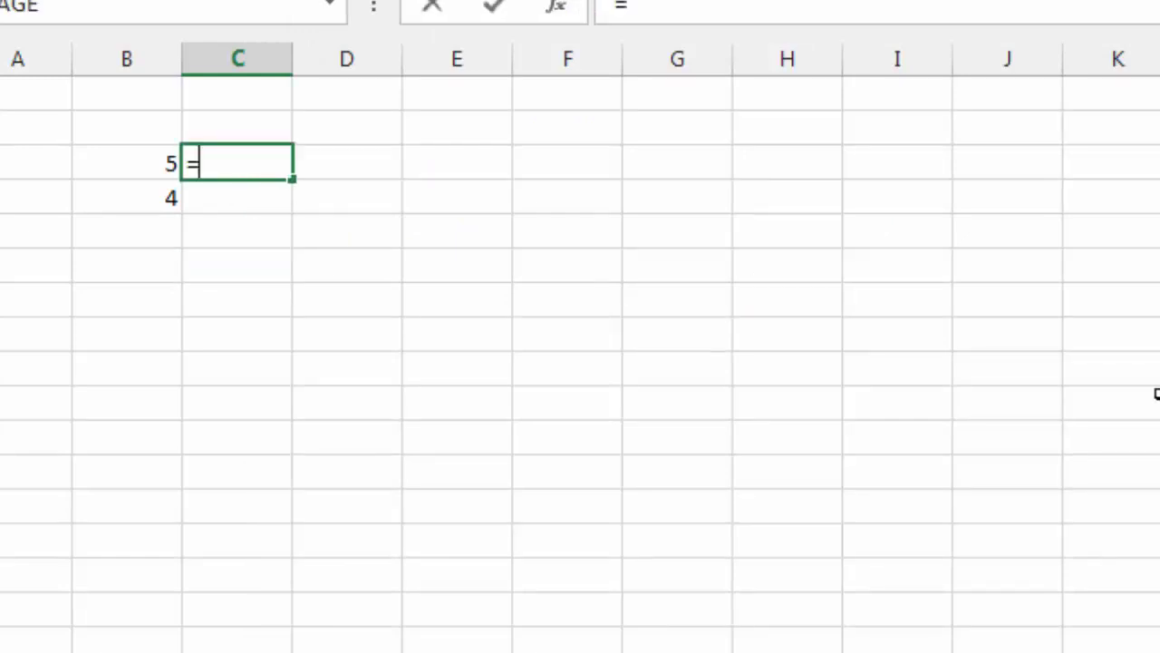
text(ma)
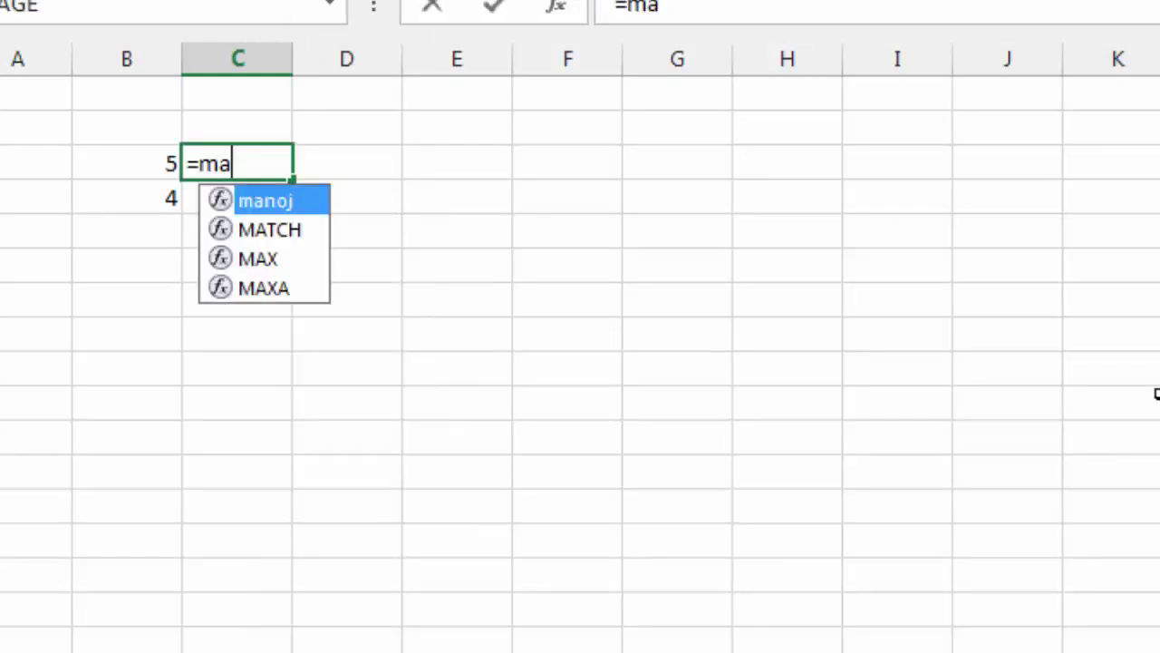
text(noj()
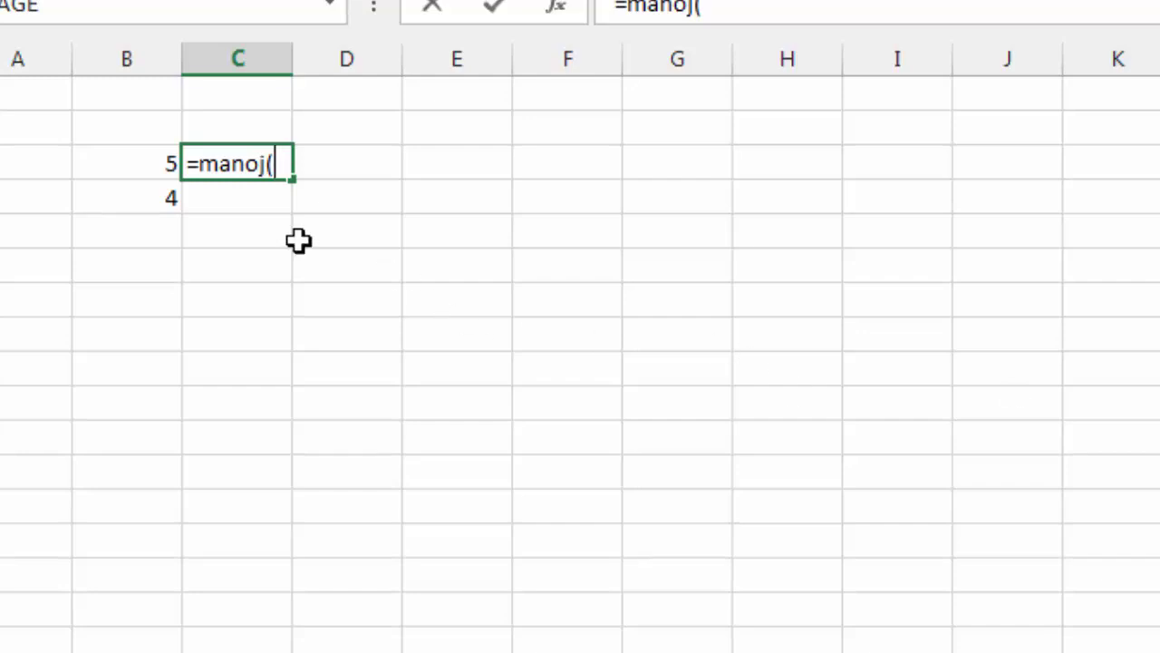
click(103, 161)
text())
key(Return)
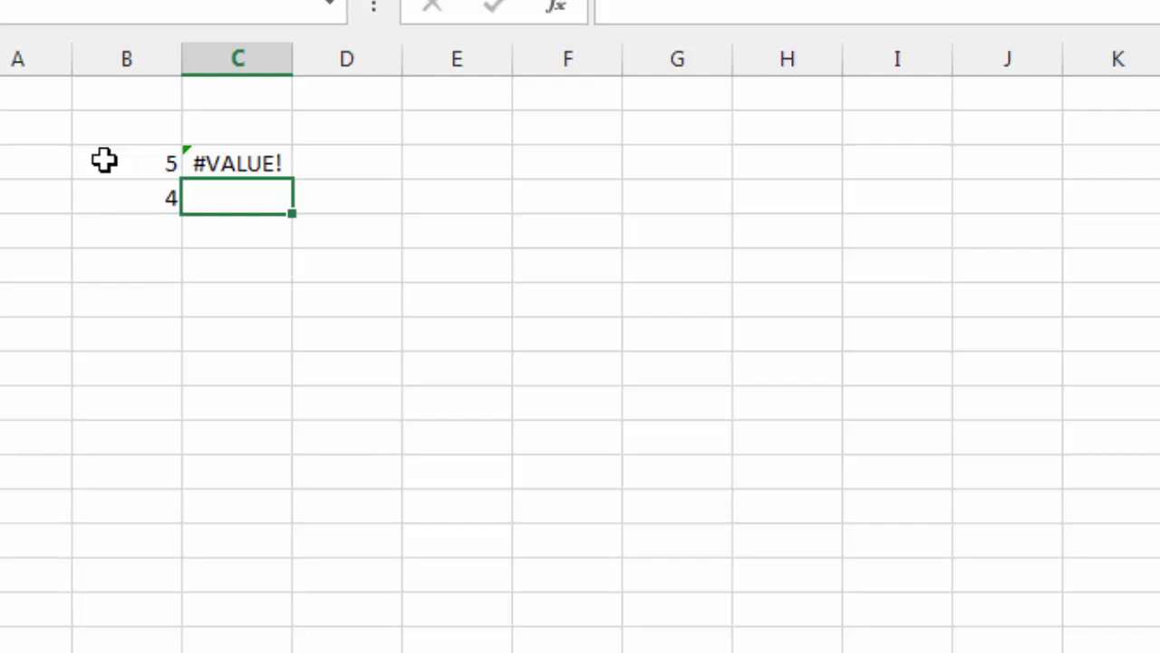
key(Up)
key(Delete)
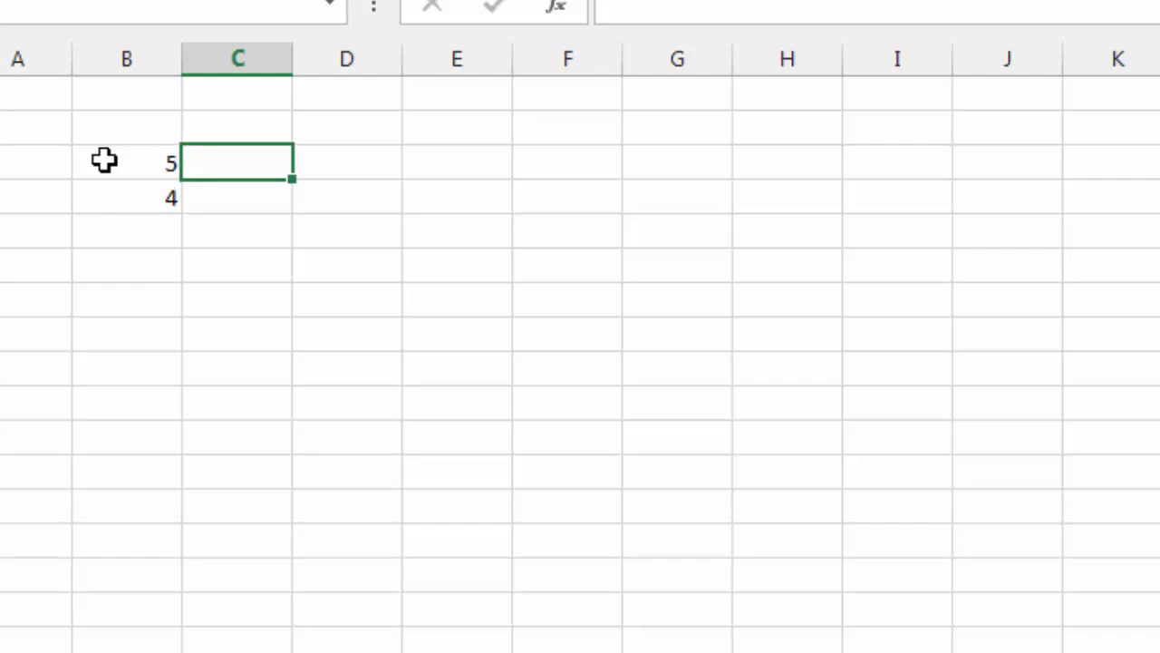
Enter =manoj(B3,B4) in C3 to get 63, then return to the VBA editor.
text(=)
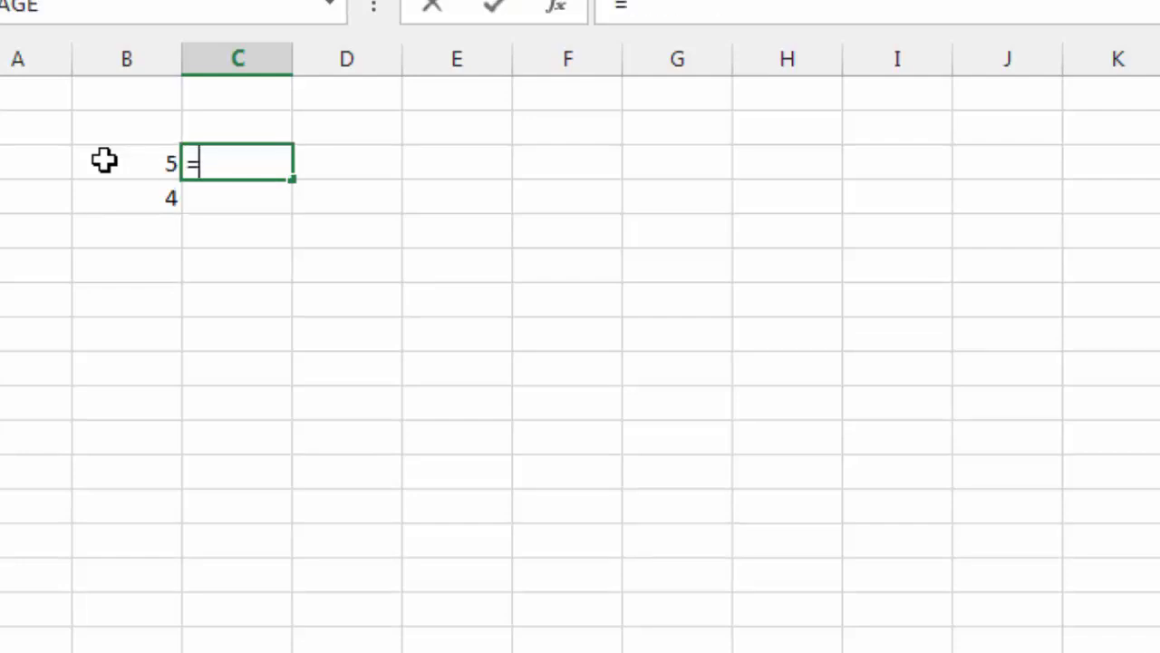
text(manoj()
click(105, 161)
text(,)
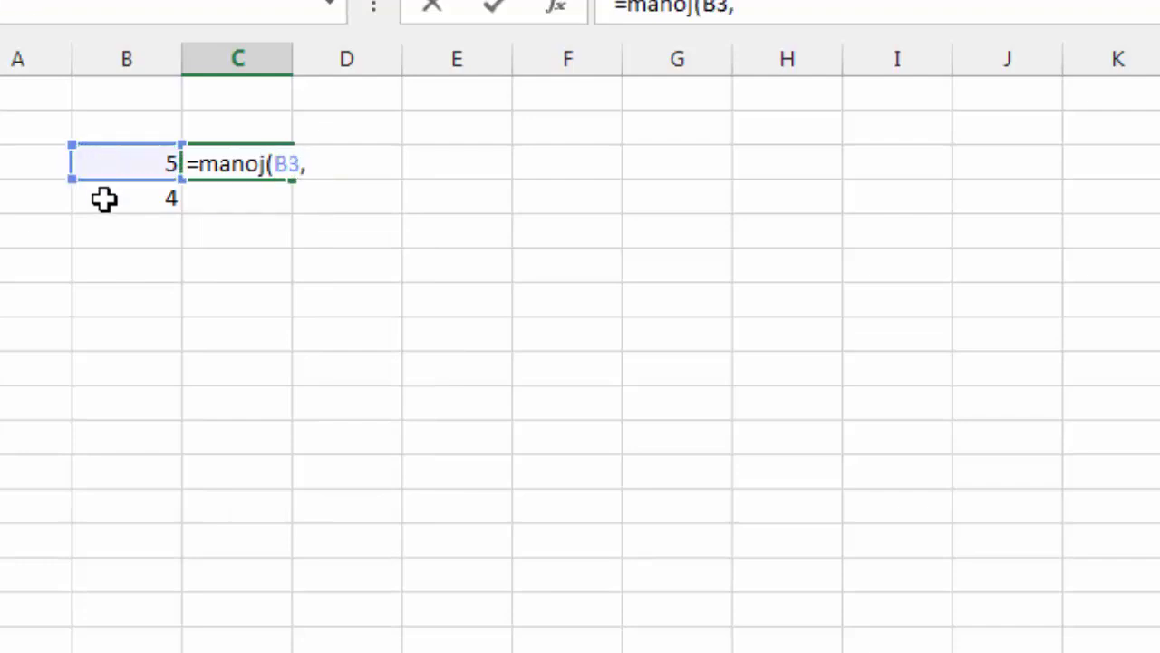
click(104, 200)
text())
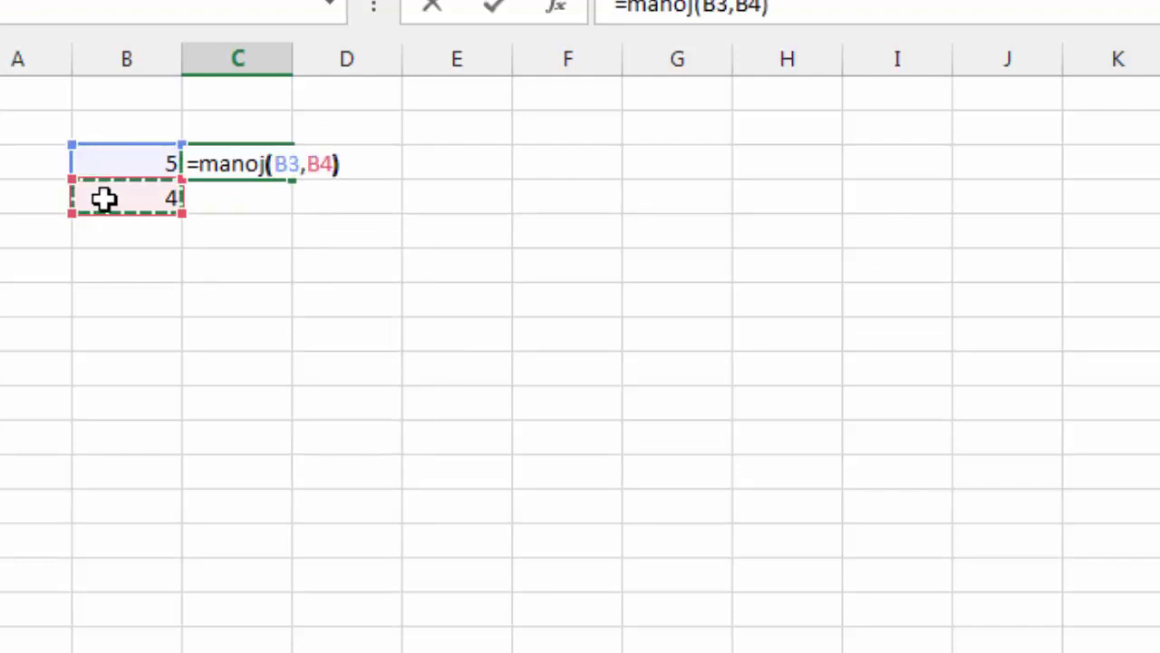
key(Return)
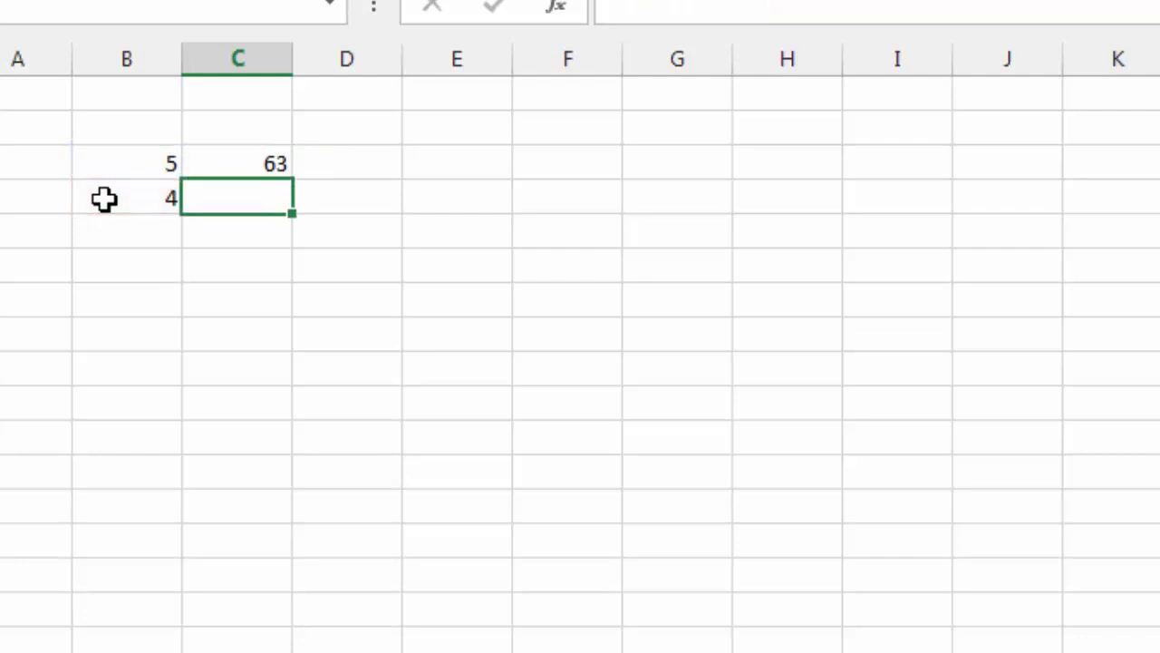
key(alt+F11)
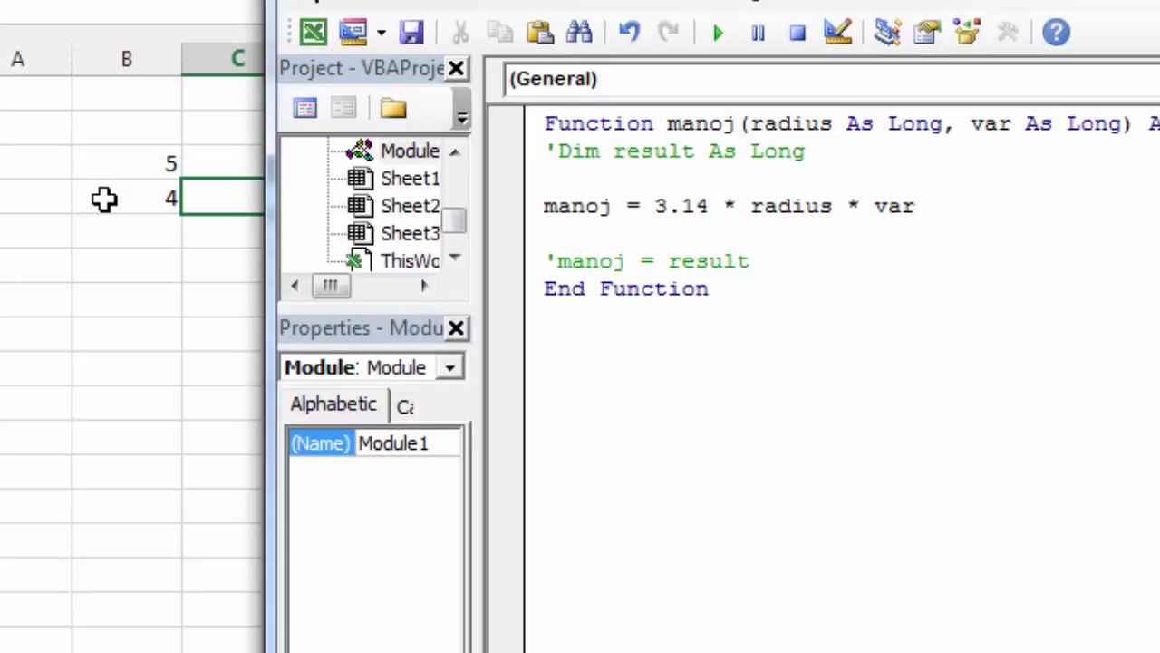